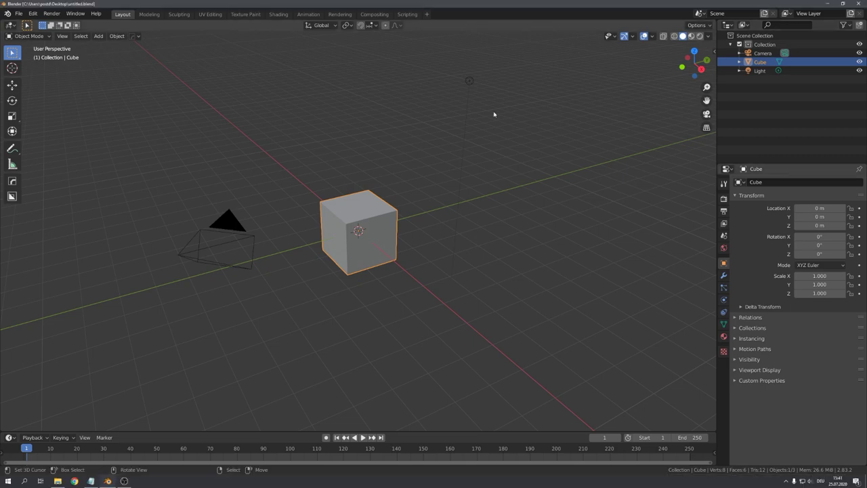
Step: Replace the default cube, camera and light with a UV sphere at the origin
{"action": "key", "text": "a"}
{"action": "key", "text": "Delete"}
{"action": "key", "text": "shift+a"}
{"action": "left_click", "coordinate": [470, 182]}
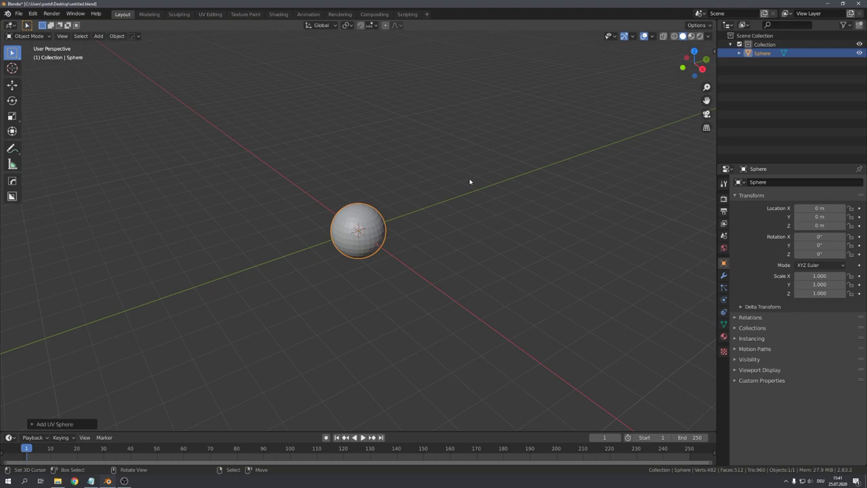
Step: In Edit Mode, circle-select the pole faces from top view with X-ray on
{"action": "key", "text": "ctrl+Tab"}
{"action": "scroll", "coordinate": [376, 234], "scroll_direction": "up", "scroll_amount": 3}
{"action": "key", "text": "KP_7"}
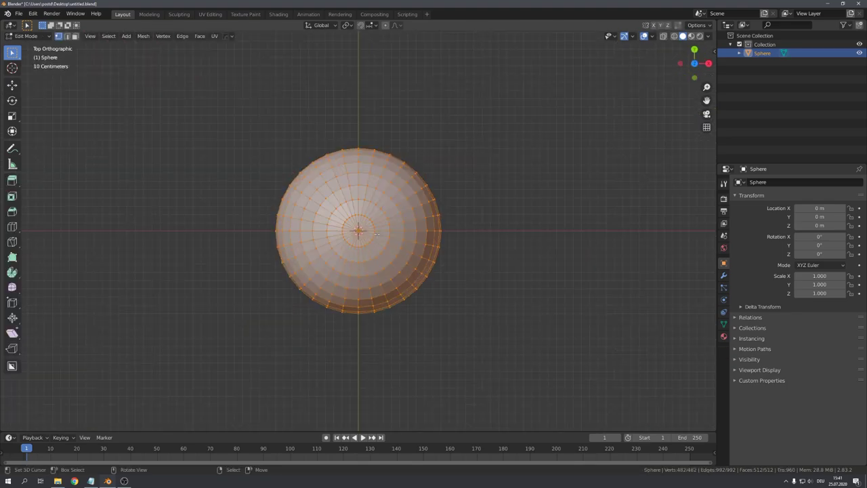
{"action": "scroll", "coordinate": [376, 233], "scroll_direction": "up", "scroll_amount": 4}
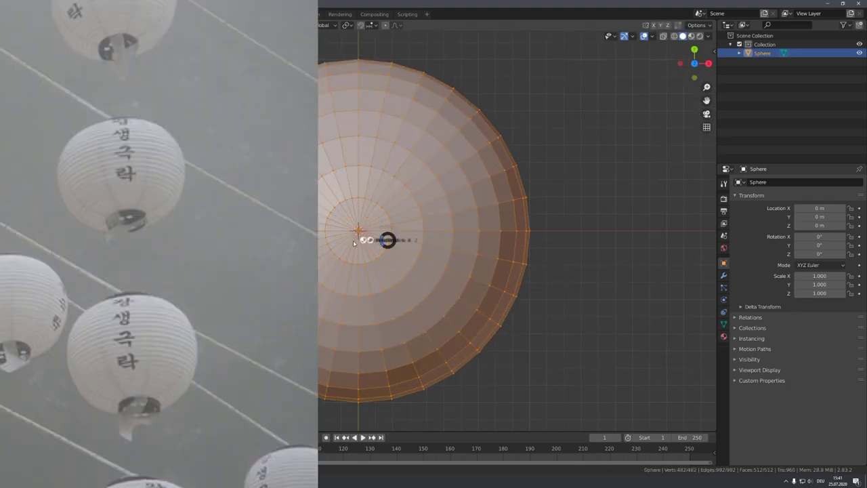
{"action": "key", "text": "alt+z"}
{"action": "scroll", "coordinate": [365, 238], "scroll_direction": "down", "scroll_amount": 3}
{"action": "scroll", "coordinate": [345, 240], "scroll_direction": "up", "scroll_amount": 4}
{"action": "scroll", "coordinate": [344, 240], "scroll_direction": "up", "scroll_amount": 2}
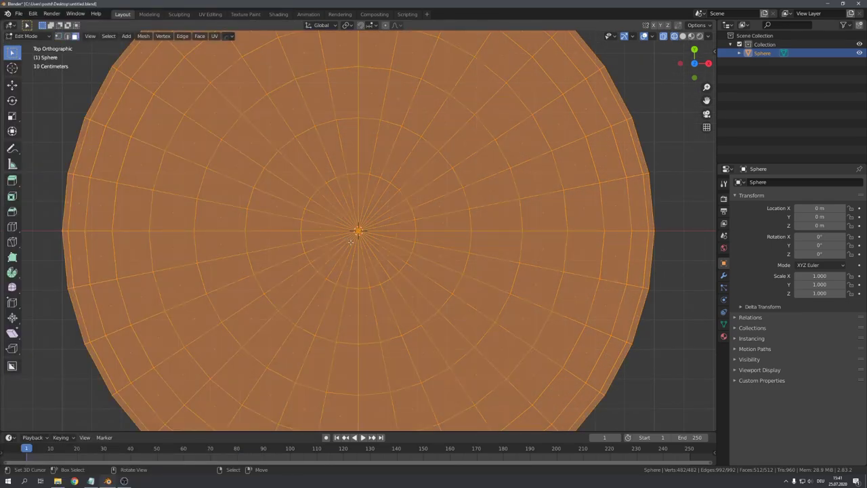
{"action": "key", "text": "alt+a"}
{"action": "key", "text": "c"}
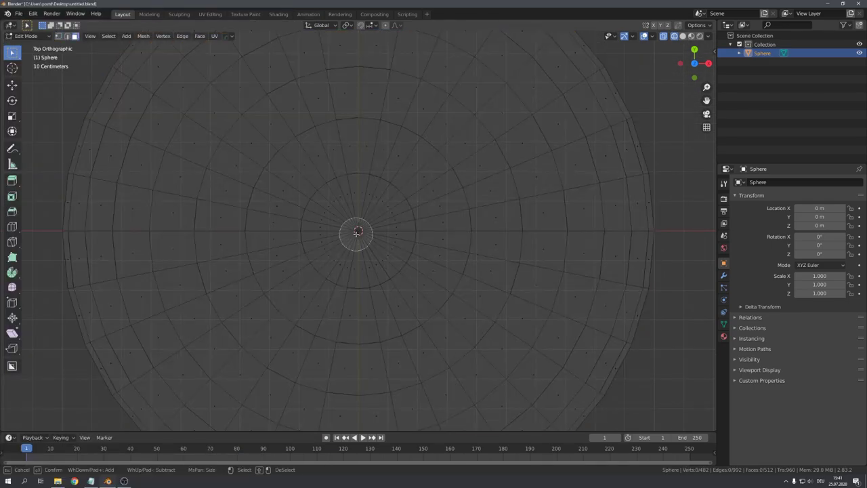
{"action": "scroll", "coordinate": [356, 234], "scroll_direction": "down", "scroll_amount": 3}
{"action": "scroll", "coordinate": [356, 233], "scroll_direction": "down", "scroll_amount": 2}
{"action": "left_click", "coordinate": [358, 232]}
{"action": "right_click", "coordinate": [358, 230]}
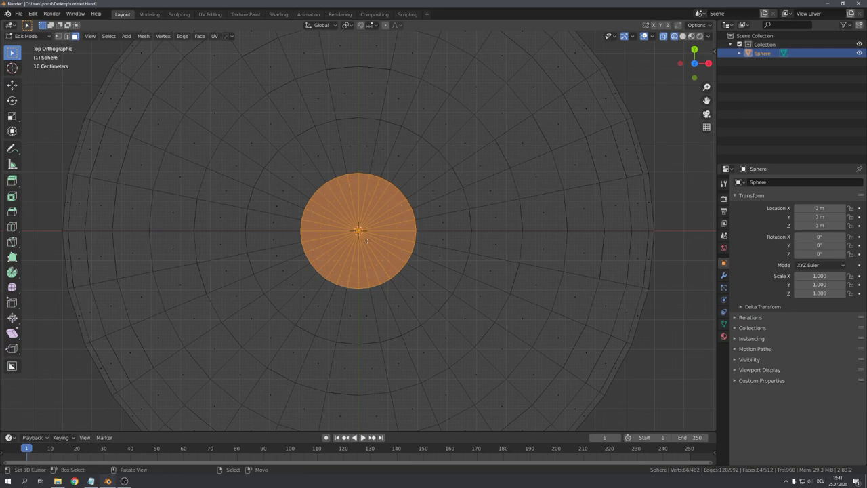
Step: Delete the selected pole faces to open a hole, then leave Edit Mode
{"action": "middle_click_drag", "start_coordinate": [358, 231], "coordinate": [367, 235]}
{"action": "key", "text": "x"}
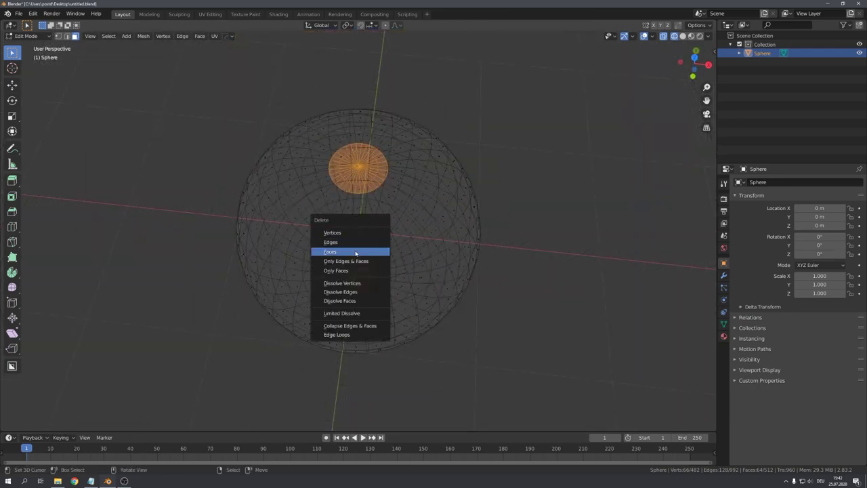
{"action": "left_click", "coordinate": [366, 252]}
{"action": "key", "text": "Tab"}
Step: Squash the sphere slightly along the Z axis
{"action": "mouse_move", "coordinate": [394, 234]}
{"action": "middle_mouse_down"}
{"action": "mouse_move", "coordinate": [376, 234]}
{"action": "mouse_move", "coordinate": [420, 258]}
{"action": "middle_mouse_up"}
{"action": "scroll", "coordinate": [377, 235], "scroll_direction": "down", "scroll_amount": 3}
{"action": "scroll", "coordinate": [420, 257], "scroll_direction": "down", "scroll_amount": 2}
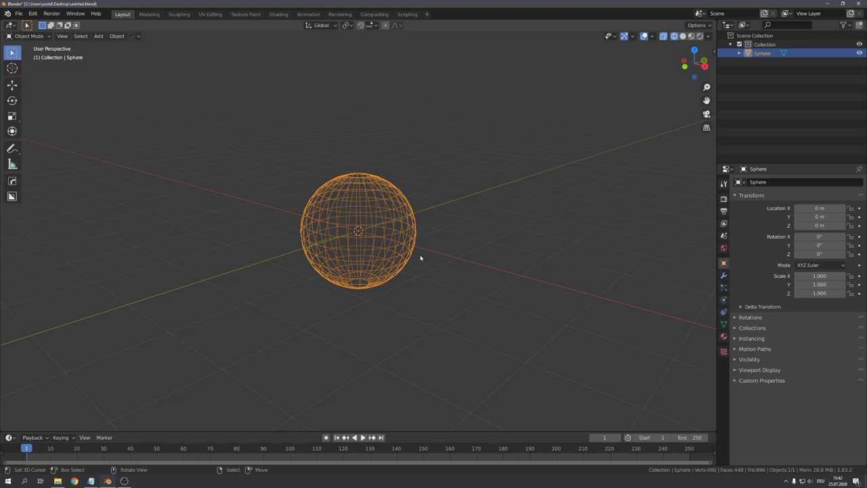
{"action": "key", "text": "s"}
{"action": "key", "text": "z"}
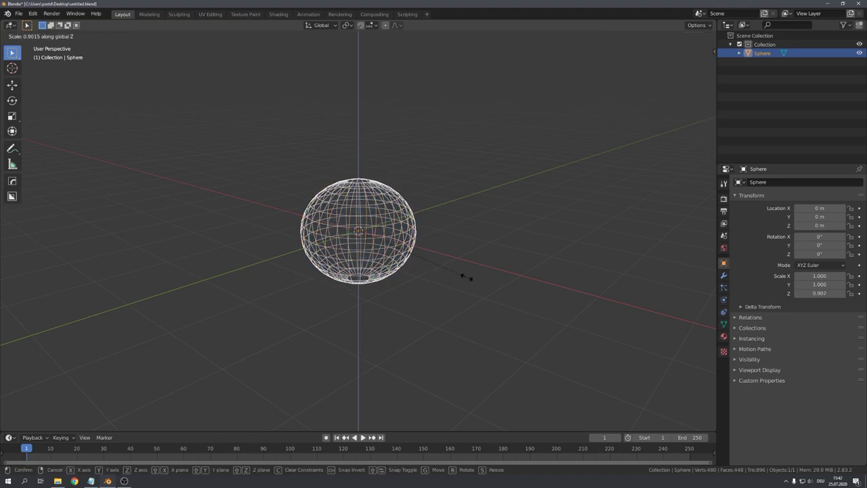
{"action": "left_click", "coordinate": [465, 277]}
Step: Add a level-2 Subdivision Surface with Ctrl+2
{"action": "scroll", "coordinate": [425, 272], "scroll_direction": "up", "scroll_amount": 5}
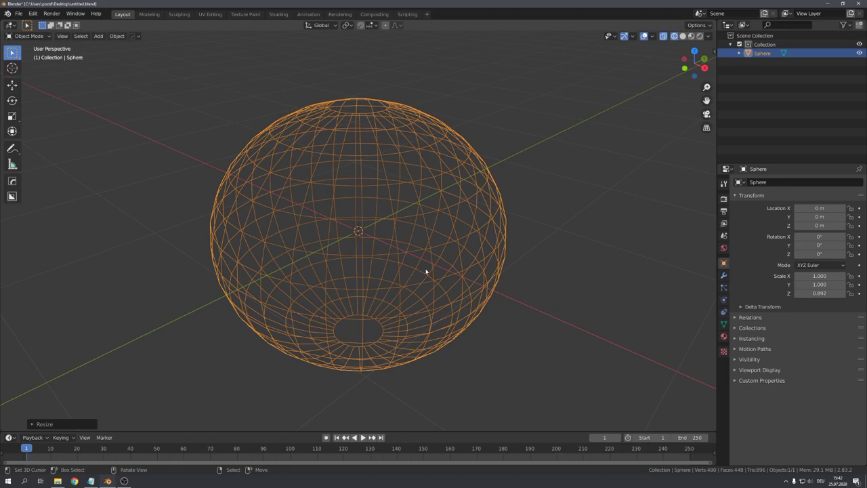
{"action": "middle_click_drag", "start_coordinate": [426, 271], "coordinate": [434, 269]}
{"action": "scroll", "coordinate": [433, 269], "scroll_direction": "down", "scroll_amount": 4}
{"action": "key", "text": "ctrl+2"}
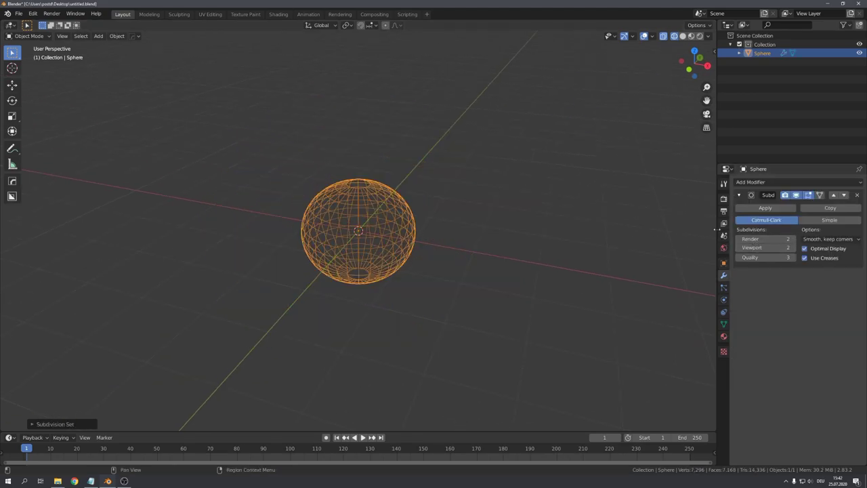
Step: Turn off Optimal Display and raise the Subdivision levels to 4
{"action": "left_click_drag", "start_coordinate": [717, 231], "coordinate": [656, 230]}
{"action": "scroll", "coordinate": [484, 248], "scroll_direction": "up", "scroll_amount": 3}
{"action": "mouse_move", "coordinate": [595, 241]}
{"action": "middle_mouse_down"}
{"action": "mouse_move", "coordinate": [454, 251]}
{"action": "mouse_move", "coordinate": [424, 212]}
{"action": "middle_mouse_up"}
{"action": "scroll", "coordinate": [420, 255], "scroll_direction": "down", "scroll_amount": 3}
{"action": "scroll", "coordinate": [420, 255], "scroll_direction": "up", "scroll_amount": 4}
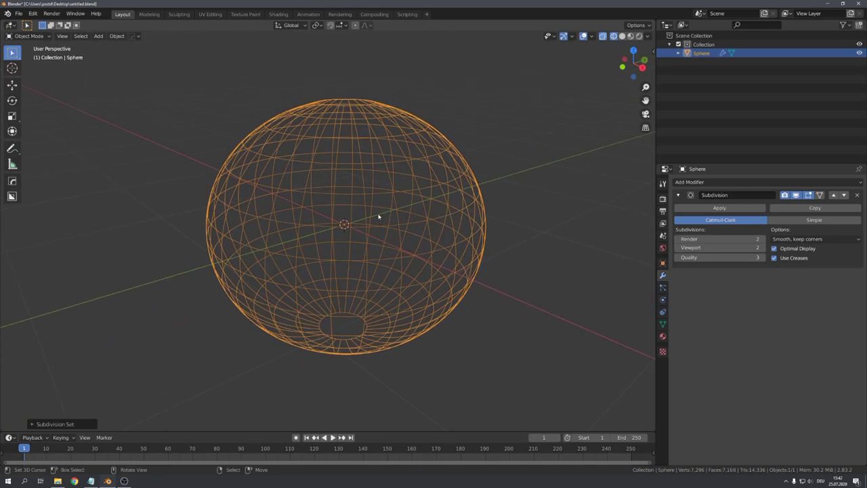
{"action": "left_click", "coordinate": [774, 248]}
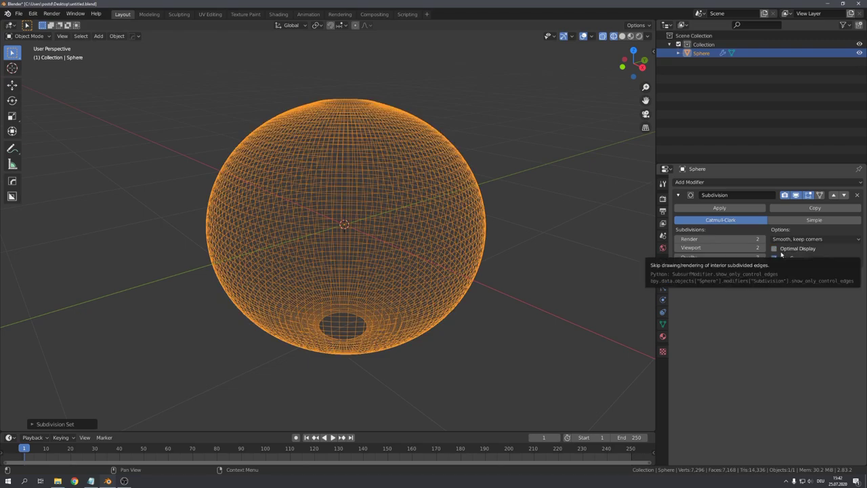
{"action": "left_click", "coordinate": [764, 248]}
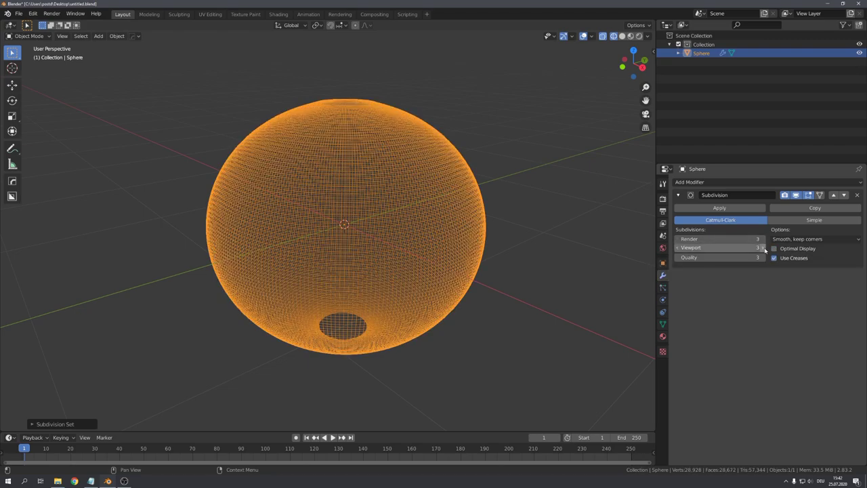
{"action": "left_click", "coordinate": [763, 248]}
{"action": "scroll", "coordinate": [519, 248], "scroll_direction": "up", "scroll_amount": 3}
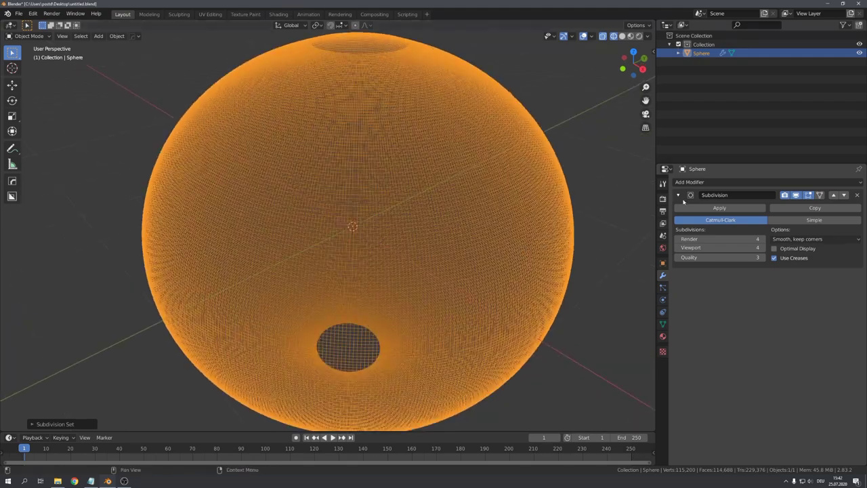
Step: Collapse the Subdivision panel and switch the viewport to solid shading
{"action": "left_click", "coordinate": [678, 194]}
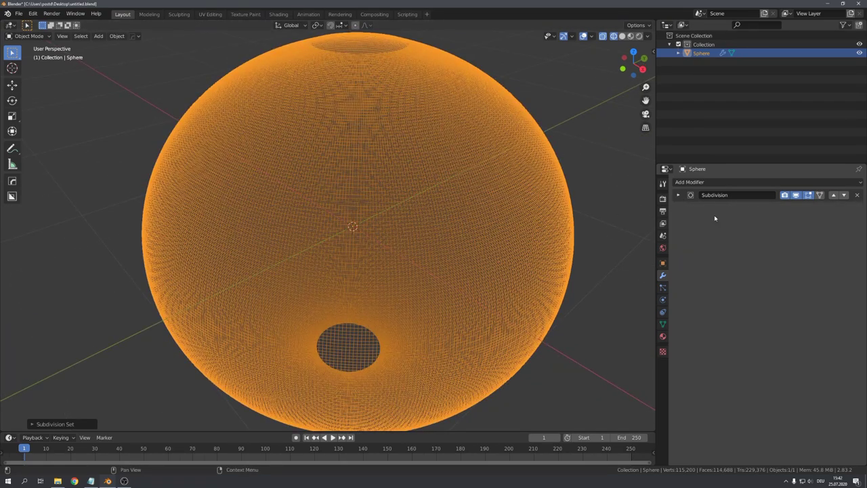
{"action": "key", "text": "shift+z"}
{"action": "scroll", "coordinate": [427, 238], "scroll_direction": "down", "scroll_amount": 4}
{"action": "scroll", "coordinate": [420, 242], "scroll_direction": "down", "scroll_amount": 4}
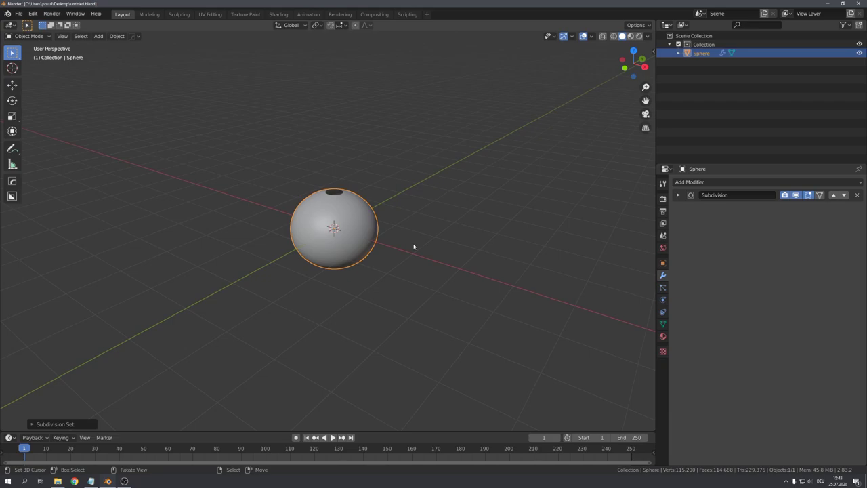
{"action": "scroll", "coordinate": [407, 247], "scroll_direction": "up", "scroll_amount": 6}
{"action": "scroll", "coordinate": [424, 244], "scroll_direction": "up", "scroll_amount": 1}
{"action": "scroll", "coordinate": [424, 244], "scroll_direction": "up", "scroll_amount": 3}
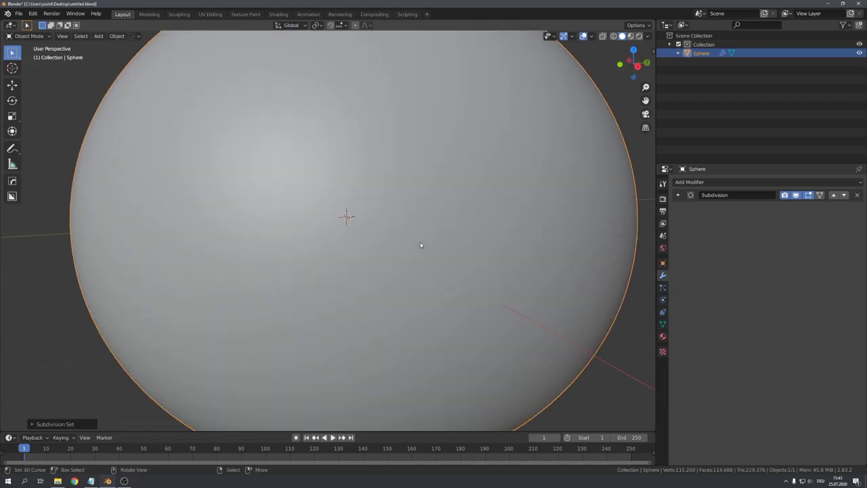
Step: Add a Displace modifier driven by a new Wood texture
{"action": "scroll", "coordinate": [424, 244], "scroll_direction": "down", "scroll_amount": 6}
{"action": "left_click", "coordinate": [689, 182]}
{"action": "left_click", "coordinate": [755, 230]}
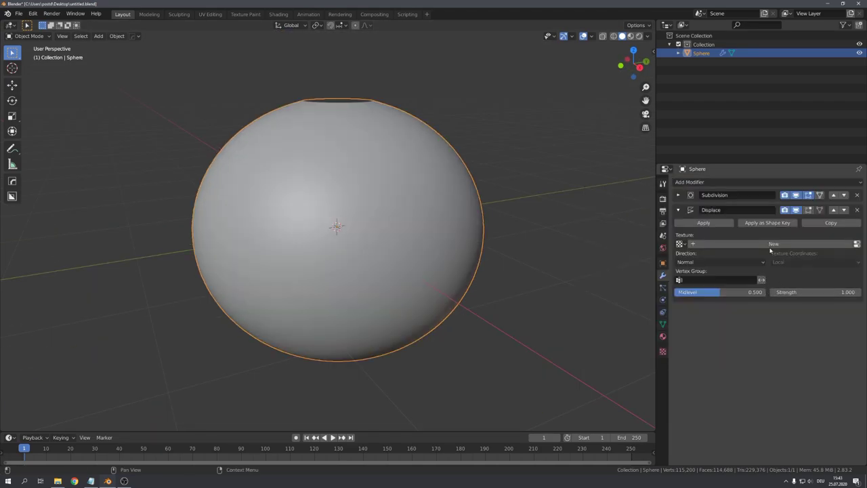
{"action": "left_click_drag", "start_coordinate": [731, 292], "coordinate": [754, 290]}
{"action": "left_click", "coordinate": [857, 244]}
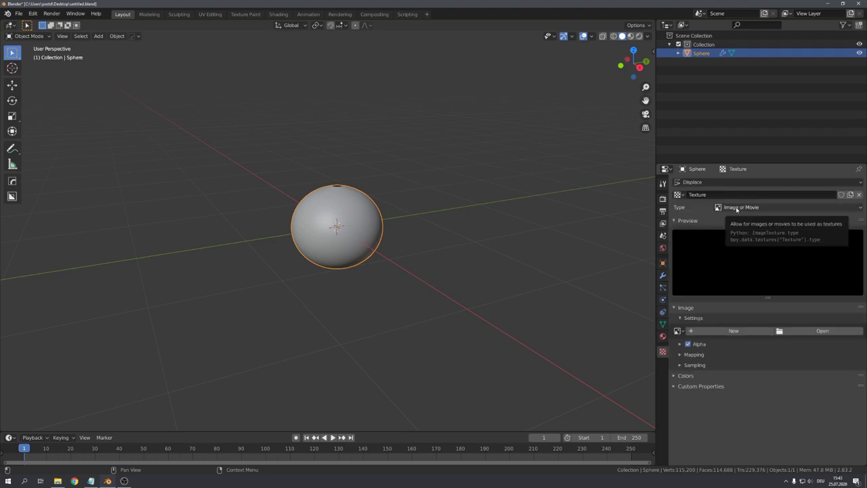
{"action": "left_click", "coordinate": [736, 207]}
{"action": "left_click", "coordinate": [736, 322]}
{"action": "mouse_move", "coordinate": [488, 284]}
{"action": "middle_mouse_down"}
{"action": "mouse_move", "coordinate": [533, 295]}
{"action": "mouse_move", "coordinate": [502, 252]}
{"action": "mouse_move", "coordinate": [435, 249]}
{"action": "middle_mouse_up"}
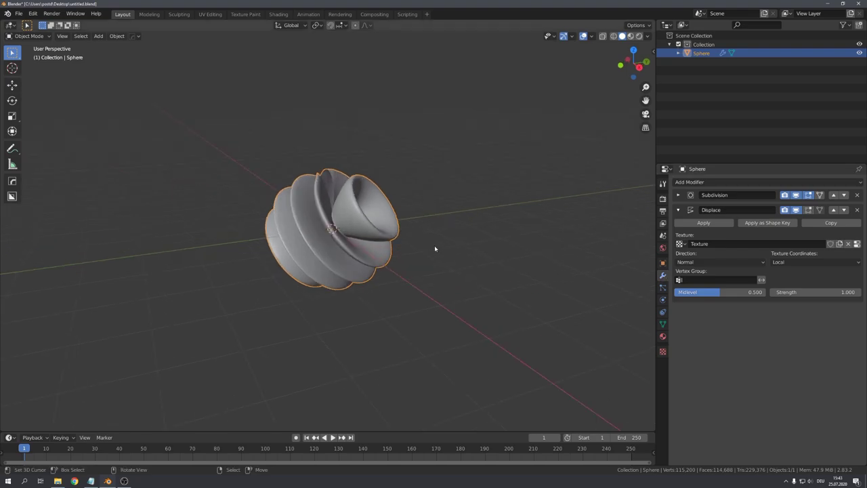
Step: Set the displacement texture coordinates to Object
{"action": "left_click", "coordinate": [784, 262]}
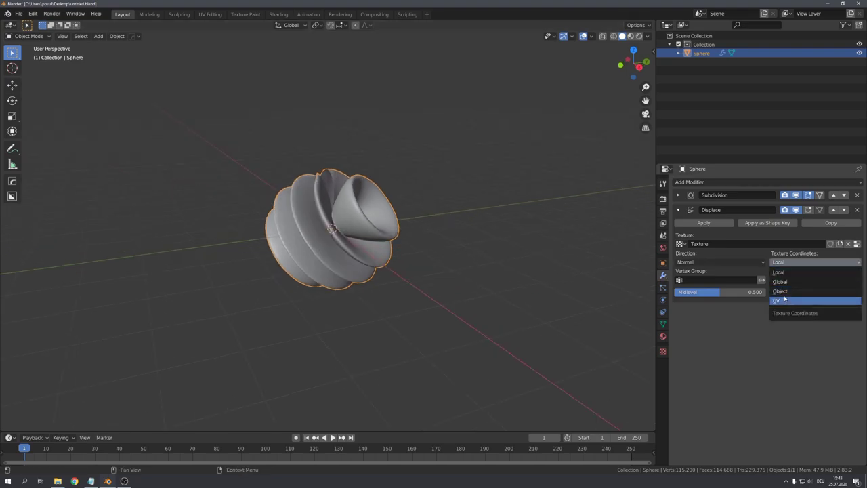
{"action": "left_click", "coordinate": [781, 291]}
{"action": "middle_click_drag", "start_coordinate": [631, 275], "coordinate": [409, 258]}
{"action": "key", "text": "shift+a"}
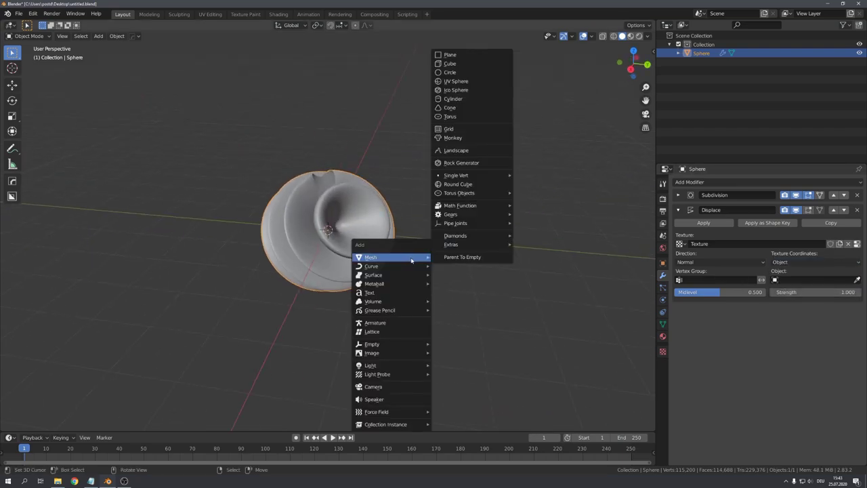
Step: Add a Plain Axes empty and set it as the Displace texture's object
{"action": "left_click_drag", "start_coordinate": [404, 245], "coordinate": [401, 140]}
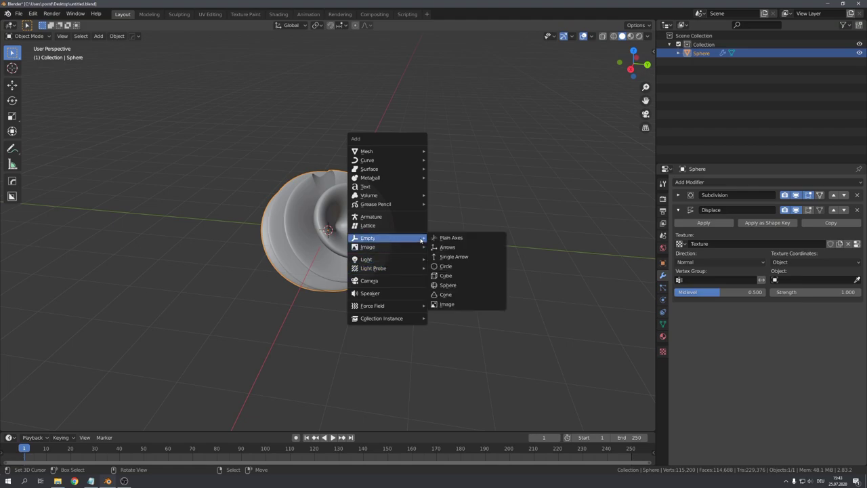
{"action": "left_click", "coordinate": [451, 238]}
{"action": "left_click", "coordinate": [701, 62]}
{"action": "left_click", "coordinate": [813, 279]}
{"action": "left_click", "coordinate": [750, 288]}
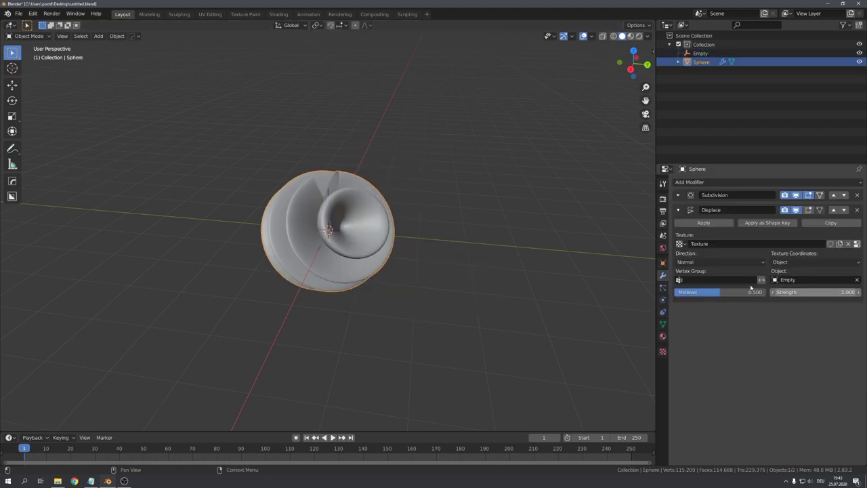
Step: Rotate and shrink the Empty to tighten the wood ribs
{"action": "left_click", "coordinate": [701, 53]}
{"action": "mouse_move", "coordinate": [475, 156]}
{"action": "middle_mouse_down"}
{"action": "mouse_move", "coordinate": [445, 177]}
{"action": "mouse_move", "coordinate": [434, 266]}
{"action": "middle_mouse_up"}
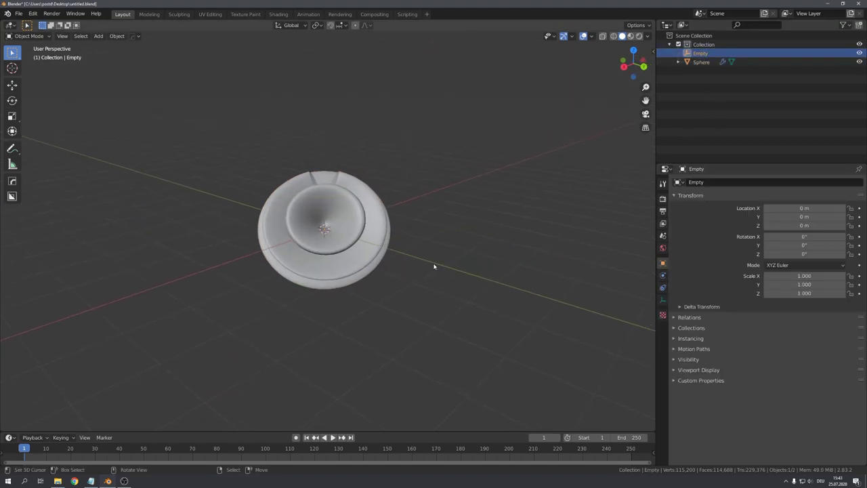
{"action": "key", "text": "r"}
{"action": "key", "text": "r"}
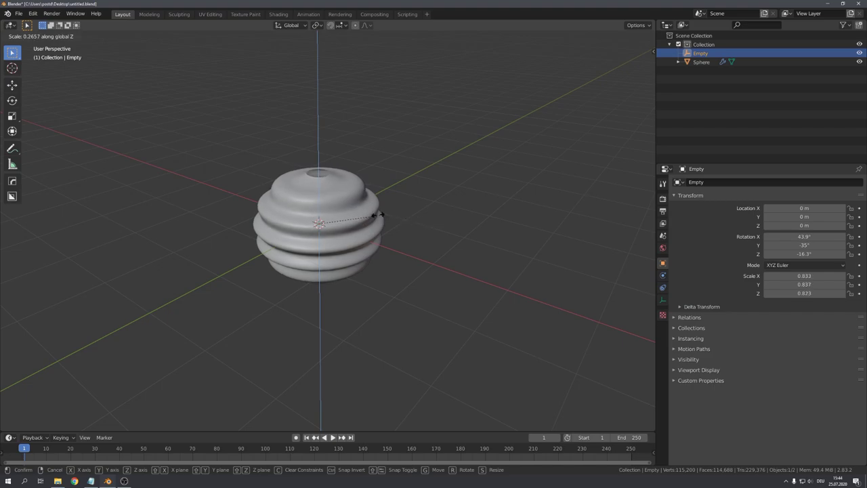
{"action": "key", "text": "Escape"}
{"action": "key", "text": "s"}
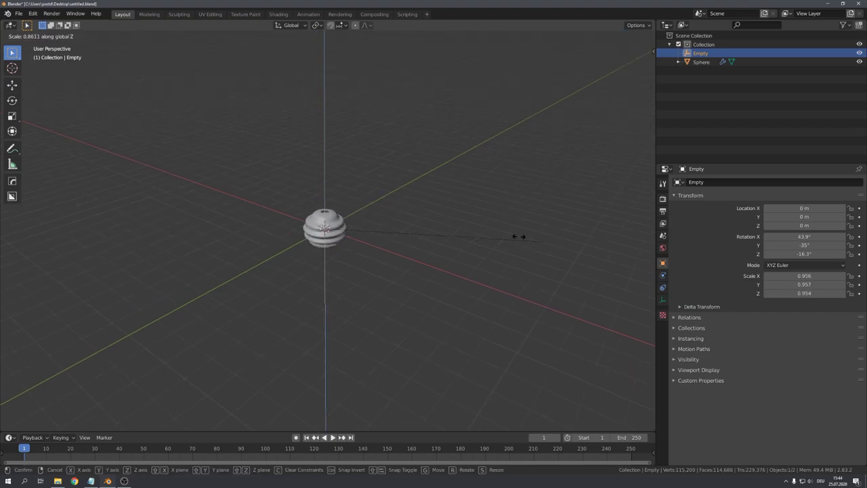
{"action": "left_click", "coordinate": [458, 245]}
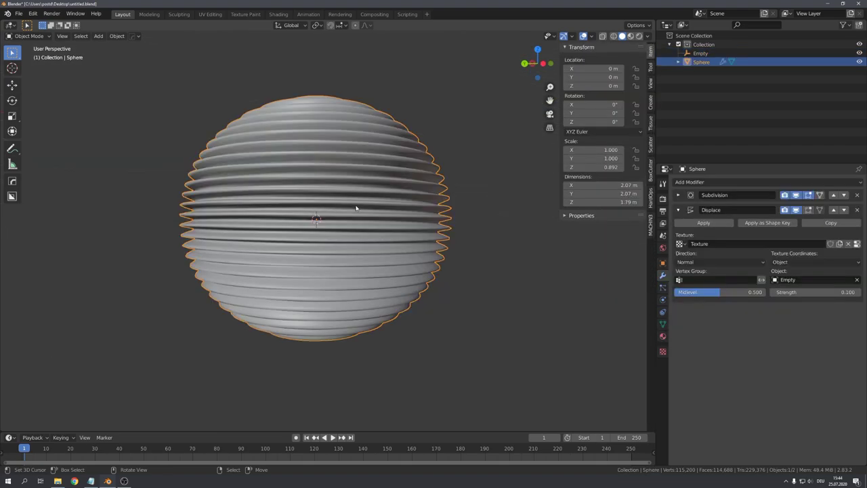
Step: Lower the Displace strength to 0.010 for shallow, fine ribs
{"action": "middle_click_drag", "start_coordinate": [356, 208], "coordinate": [359, 243]}
{"action": "left_click", "coordinate": [802, 292]}
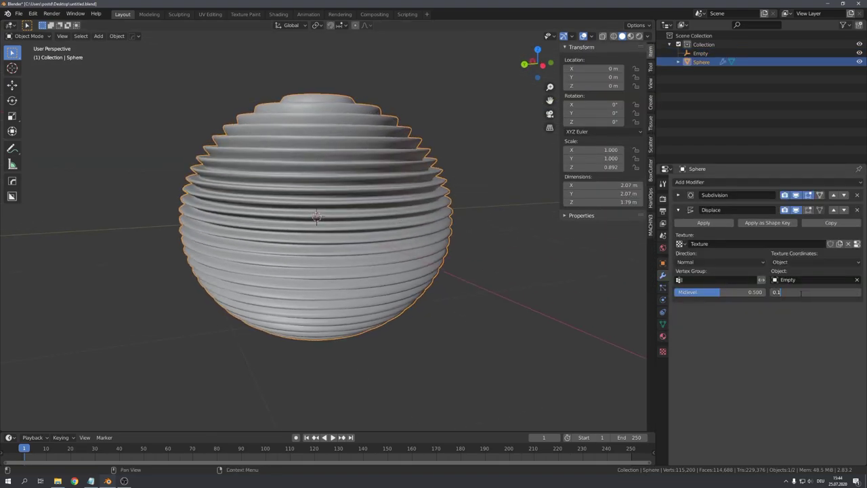
{"action": "type", "text": "0.05"}
{"action": "key", "text": "Return"}
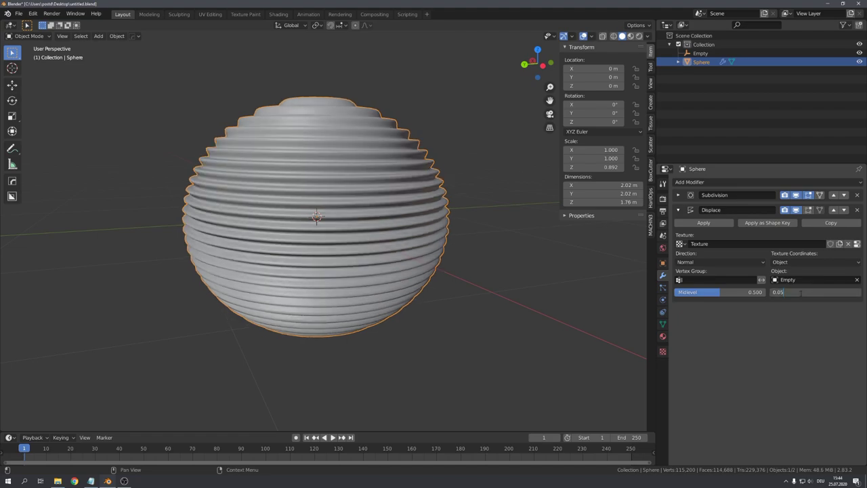
{"action": "key", "text": "Return"}
{"action": "left_click", "coordinate": [451, 263]}
{"action": "middle_click_drag", "start_coordinate": [451, 264], "coordinate": [387, 228]}
Step: Duplicate the ribbed sphere in place, remove its Displace modifier, and isolate it
{"action": "scroll", "coordinate": [416, 240], "scroll_direction": "up", "scroll_amount": 4}
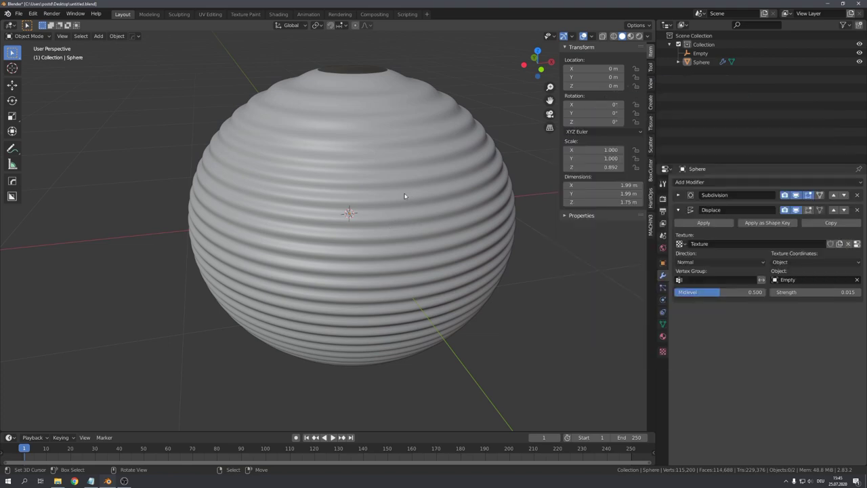
{"action": "scroll", "coordinate": [405, 196], "scroll_direction": "down", "scroll_amount": 4}
{"action": "mouse_move", "coordinate": [399, 204]}
{"action": "middle_mouse_down"}
{"action": "mouse_move", "coordinate": [384, 219]}
{"action": "mouse_move", "coordinate": [393, 234]}
{"action": "middle_mouse_up"}
{"action": "left_click", "coordinate": [384, 218]}
{"action": "scroll", "coordinate": [397, 228], "scroll_direction": "down", "scroll_amount": 2}
{"action": "key", "text": "shift+d"}
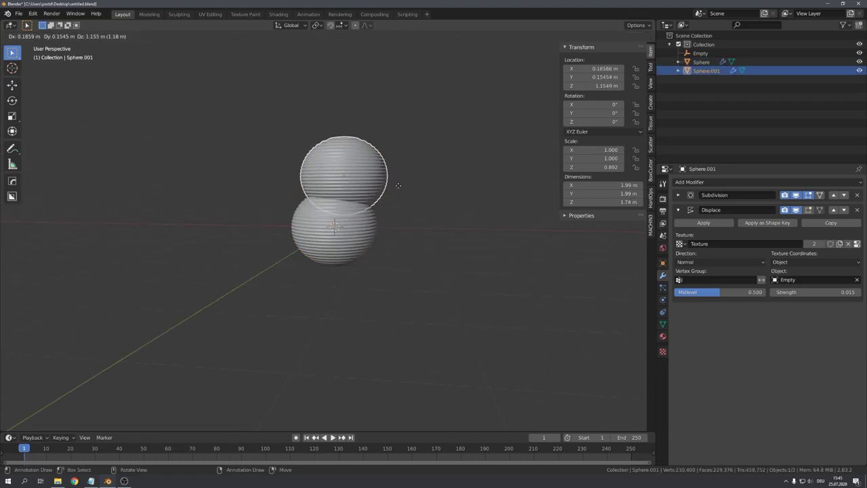
{"action": "right_click", "coordinate": [402, 217]}
{"action": "key", "text": "KP_Decimal"}
{"action": "left_click", "coordinate": [857, 209]}
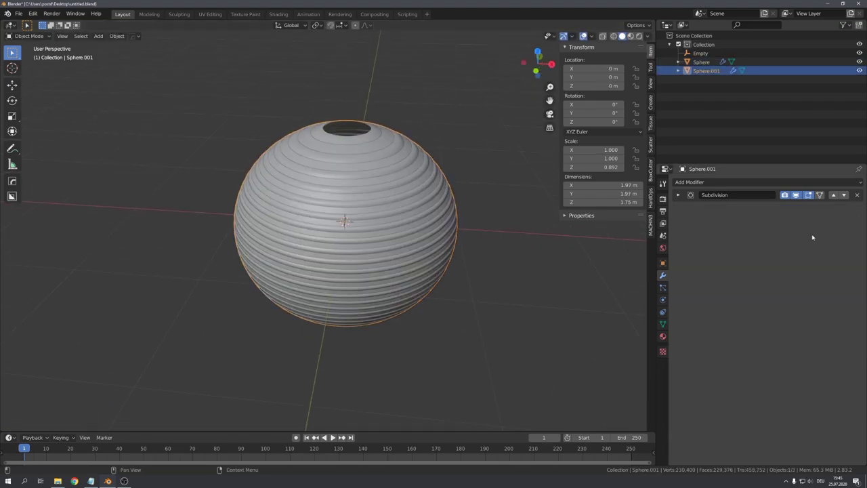
{"action": "middle_click_drag", "start_coordinate": [515, 166], "coordinate": [479, 170]}
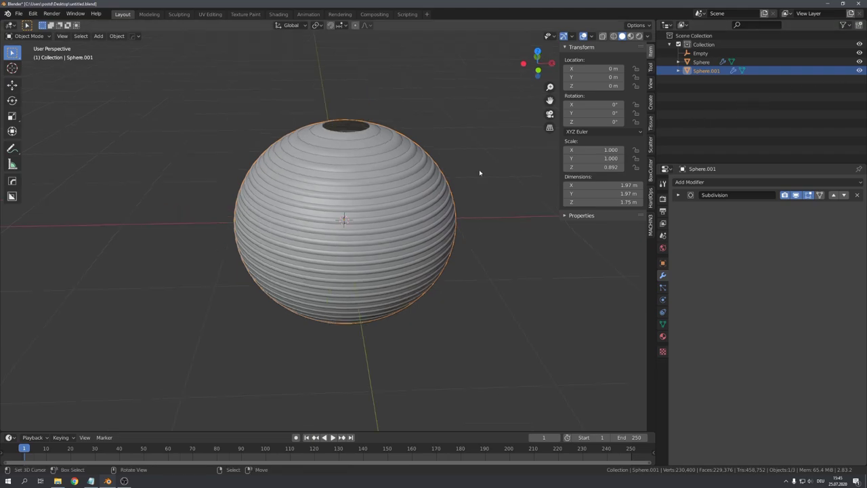
{"action": "key", "text": "KP_Divide"}
{"action": "mouse_move", "coordinate": [416, 194]}
{"action": "middle_mouse_down"}
{"action": "mouse_move", "coordinate": [387, 211]}
{"action": "mouse_move", "coordinate": [416, 240]}
{"action": "mouse_move", "coordinate": [334, 259]}
{"action": "mouse_move", "coordinate": [330, 203]}
{"action": "middle_mouse_up"}
Step: Keep only one vertical strip of faces, deleting all others
{"action": "key", "text": "Tab"}
{"action": "scroll", "coordinate": [412, 249], "scroll_direction": "down", "scroll_amount": 3}
{"action": "left_click", "coordinate": [334, 258], "text": "alt"}
{"action": "scroll", "coordinate": [330, 204], "scroll_direction": "up", "scroll_amount": 3}
{"action": "left_click", "coordinate": [329, 204], "text": "alt"}
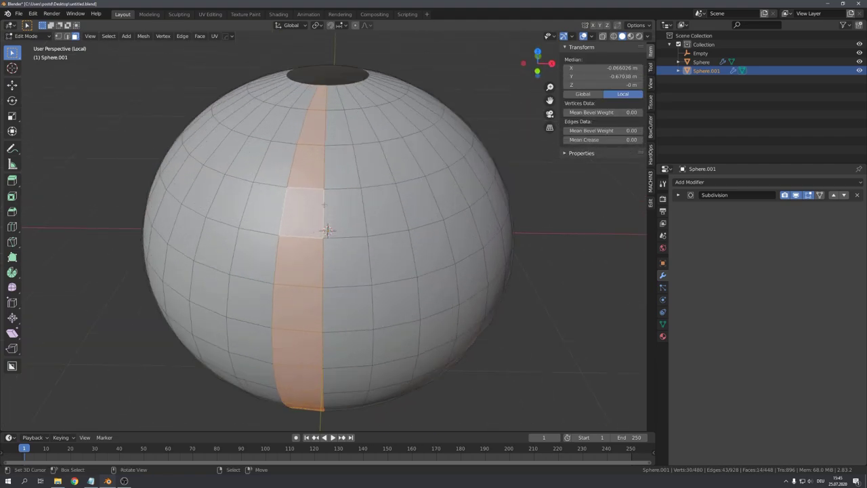
{"action": "scroll", "coordinate": [330, 161], "scroll_direction": "down", "scroll_amount": 3}
{"action": "middle_click_drag", "start_coordinate": [330, 160], "coordinate": [322, 214]}
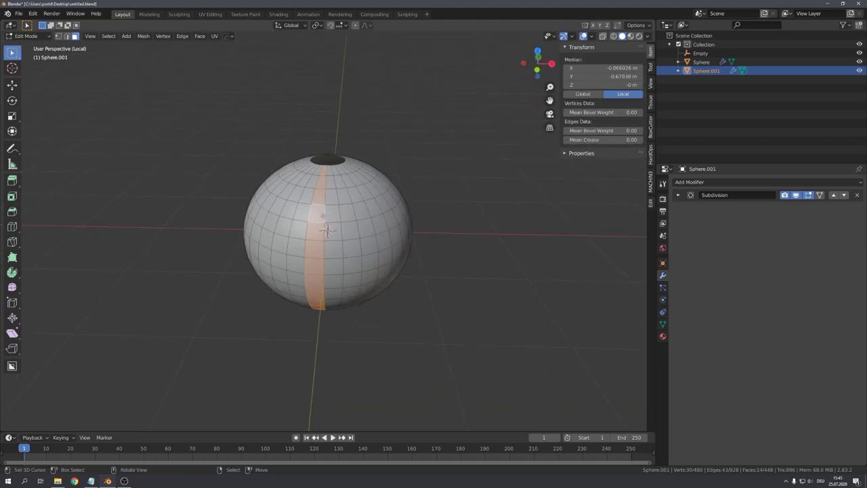
{"action": "key", "text": "ctrl+i"}
{"action": "key", "text": "x"}
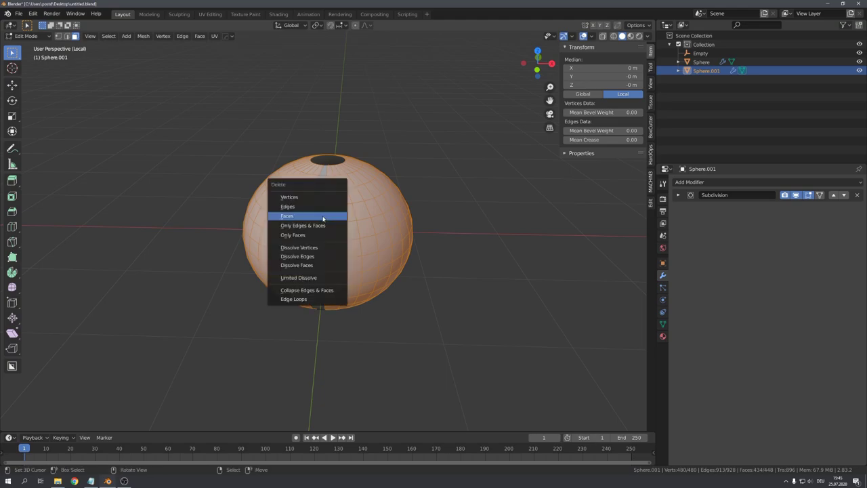
{"action": "left_click", "coordinate": [328, 216]}
{"action": "middle_click_drag", "start_coordinate": [328, 217], "coordinate": [358, 256]}
Step: Rotate the strip 5.625° around Z
{"action": "key", "text": "Tab"}
{"action": "key", "text": "Tab"}
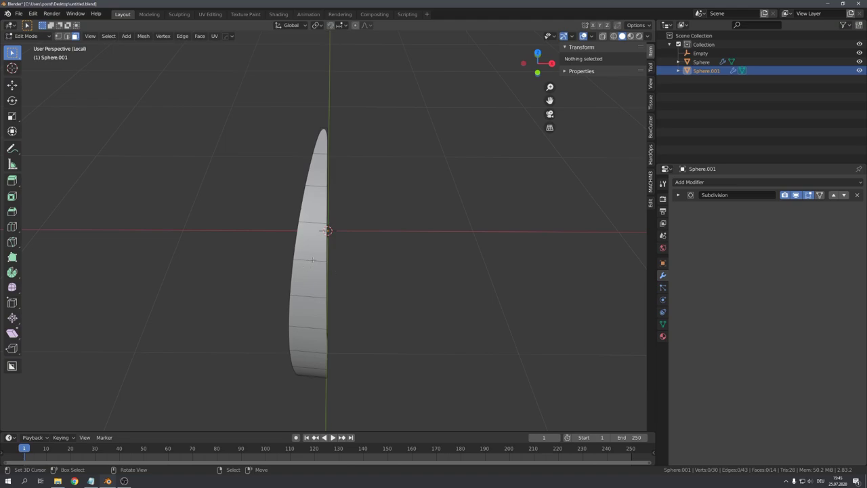
{"action": "middle_click_drag", "start_coordinate": [313, 259], "coordinate": [330, 329]}
{"action": "key", "text": "Tab"}
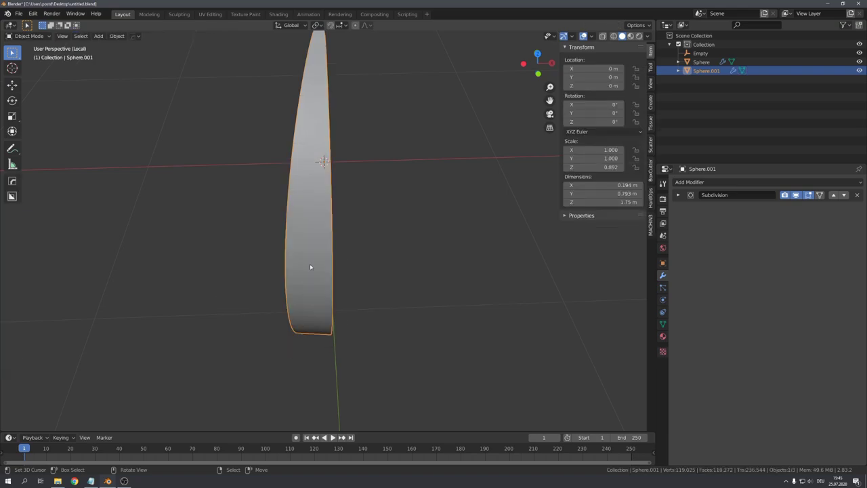
{"action": "middle_click_drag", "start_coordinate": [310, 264], "coordinate": [321, 236]}
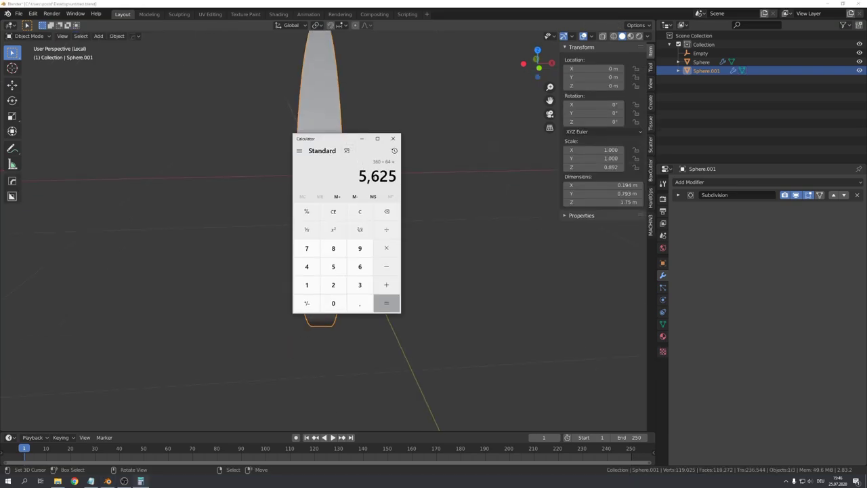
{"action": "left_click", "coordinate": [393, 139]}
{"action": "mouse_move", "coordinate": [641, 145]}
{"action": "middle_mouse_down"}
{"action": "mouse_move", "coordinate": [388, 212]}
{"action": "mouse_move", "coordinate": [363, 225]}
{"action": "mouse_move", "coordinate": [358, 257]}
{"action": "middle_mouse_up"}
{"action": "type", "text": "rz5.625"}
{"action": "key", "text": "Return"}
Step: Apply the strip's rotation and scale, then narrow it along X
{"action": "key", "text": "ctrl+a"}
{"action": "left_click", "coordinate": [360, 259]}
{"action": "key", "text": "s"}
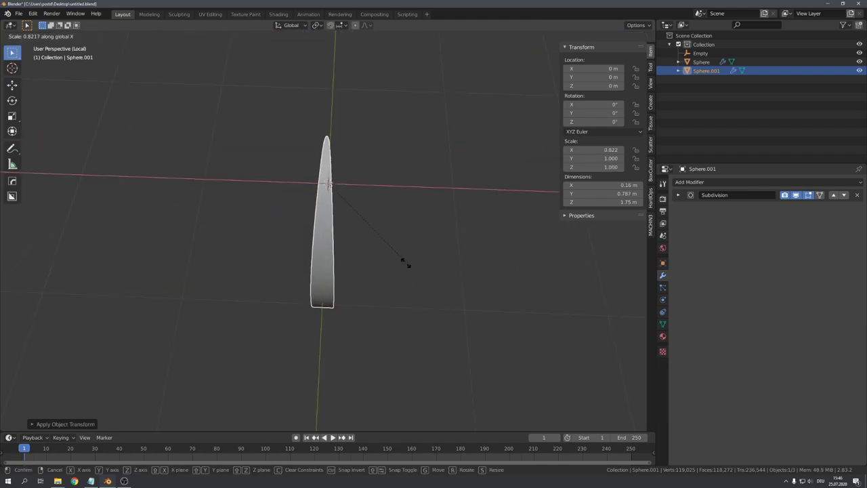
{"action": "key", "text": "x"}
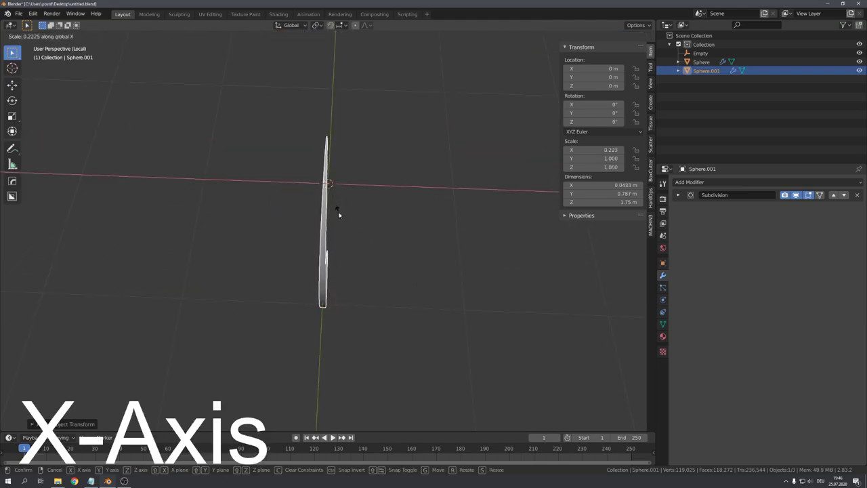
{"action": "left_click", "coordinate": [339, 213]}
{"action": "mouse_move", "coordinate": [339, 213]}
{"action": "middle_mouse_down"}
{"action": "mouse_move", "coordinate": [301, 183]}
{"action": "mouse_move", "coordinate": [380, 181]}
{"action": "middle_mouse_up"}
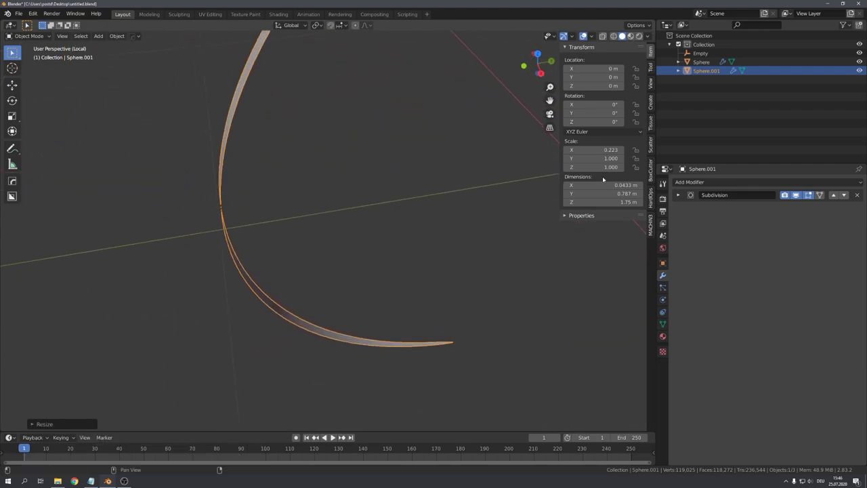
Step: Add a Solidify modifier to thicken the rib
{"action": "left_click", "coordinate": [730, 183]}
{"action": "left_click", "coordinate": [692, 317]}
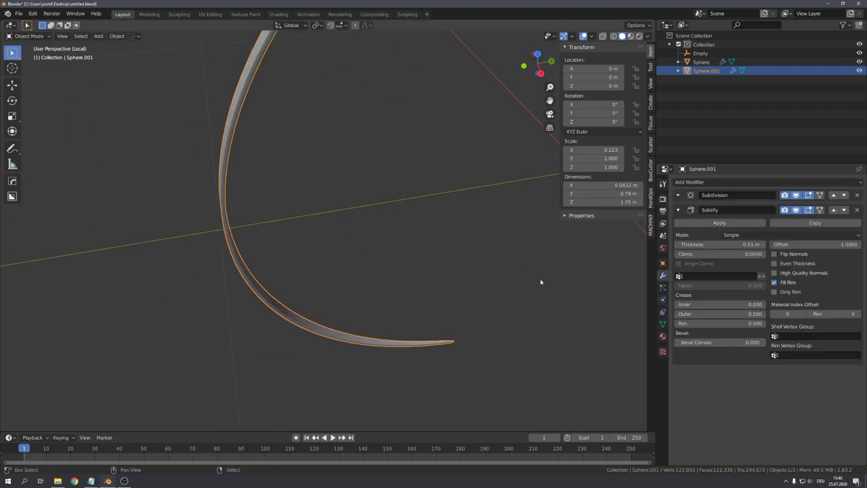
{"action": "middle_click_drag", "start_coordinate": [540, 279], "coordinate": [393, 267]}
{"action": "left_click", "coordinate": [394, 267]}
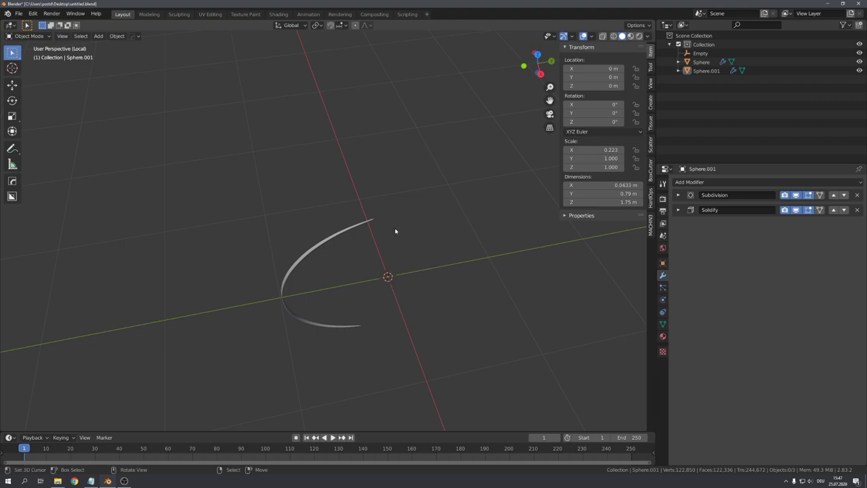
Step: Add an Array modifier with 8 copies and Relative Offset disabled
{"action": "left_click", "coordinate": [721, 181]}
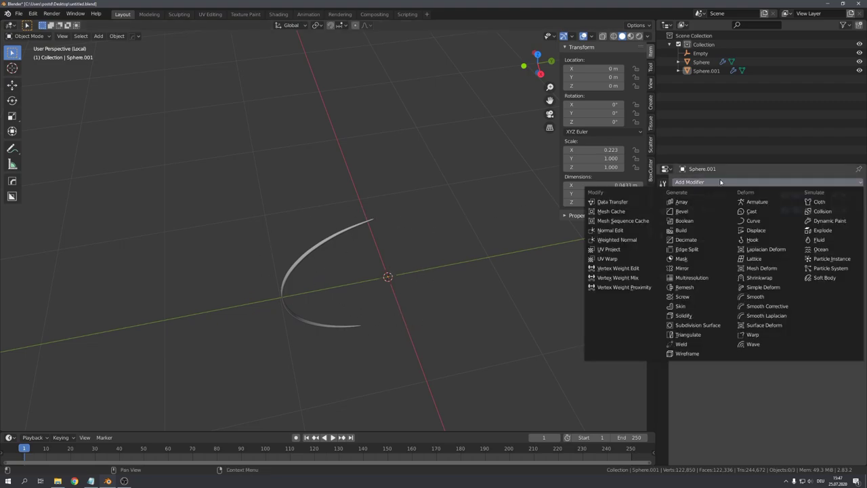
{"action": "left_click", "coordinate": [681, 201]}
{"action": "middle_click_drag", "start_coordinate": [461, 250], "coordinate": [573, 249]}
{"action": "left_click", "coordinate": [744, 260]}
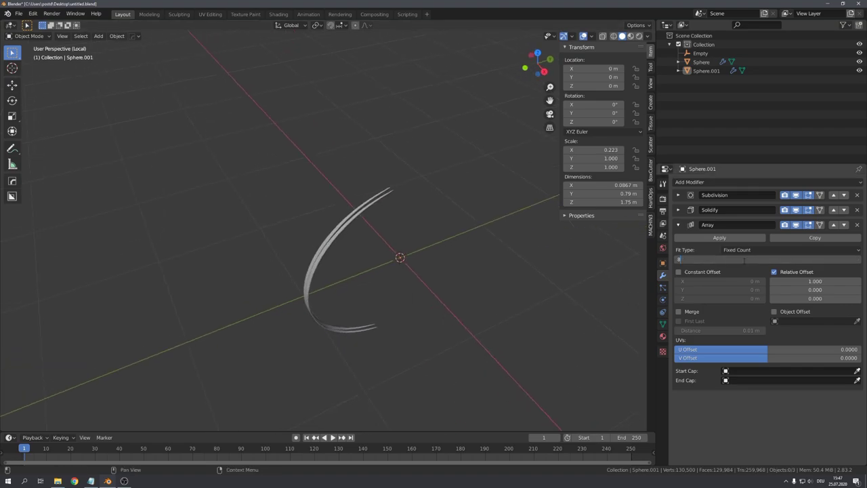
{"action": "key", "text": "Return"}
{"action": "middle_click_drag", "start_coordinate": [494, 269], "coordinate": [535, 271]}
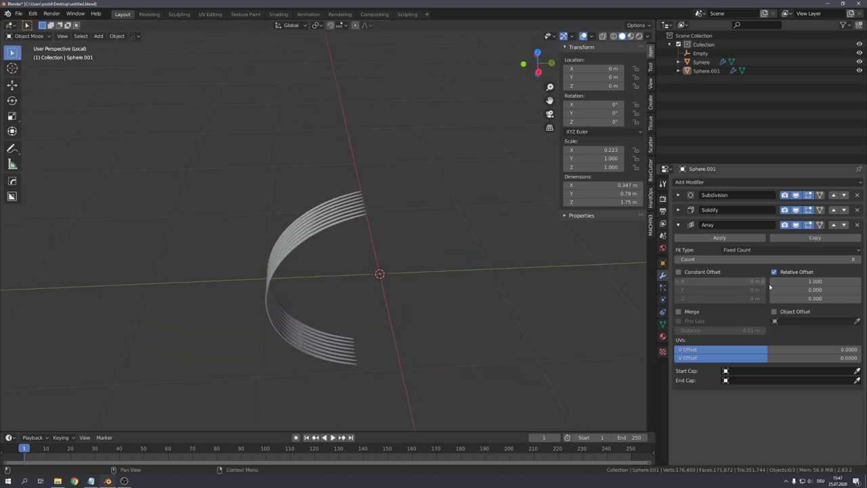
{"action": "left_click", "coordinate": [786, 272]}
Step: Add a Sphere empty at the origin, enlarged to 1.891
{"action": "key", "text": "shift+a"}
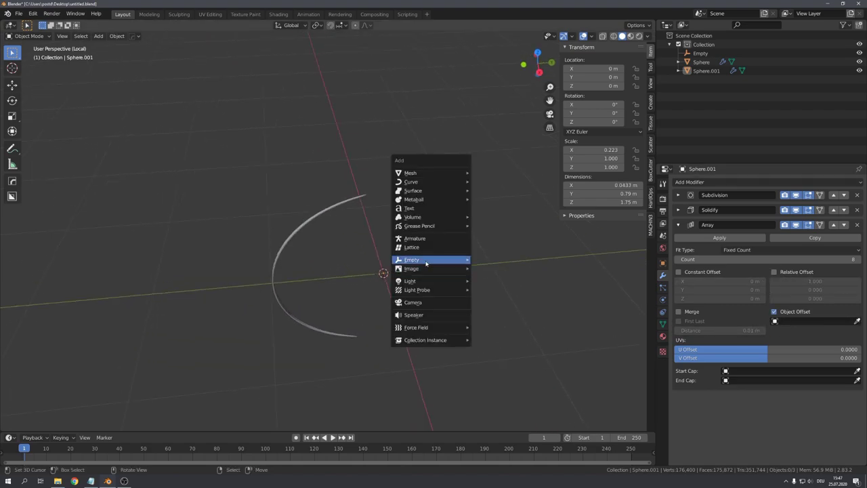
{"action": "left_click", "coordinate": [502, 309]}
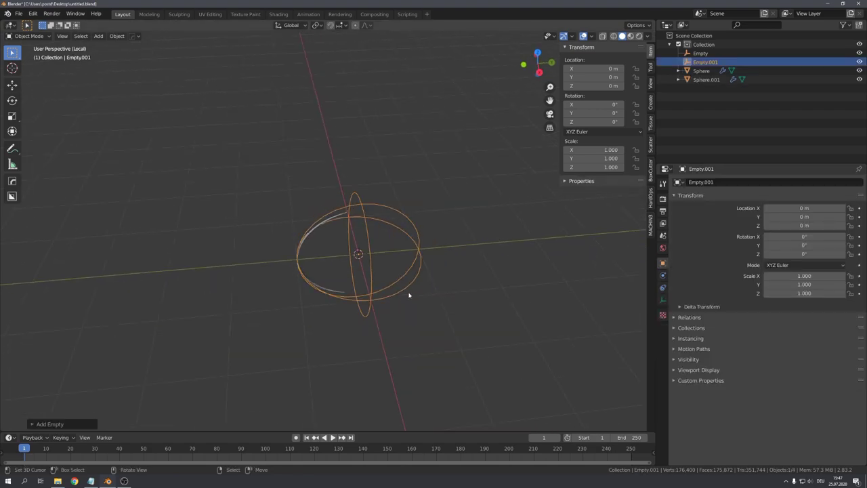
{"action": "key", "text": "s"}
{"action": "left_click", "coordinate": [311, 260]}
Step: Enable the Array's Object Offset using Empty.001
{"action": "left_click", "coordinate": [318, 216]}
{"action": "left_click", "coordinate": [774, 311]}
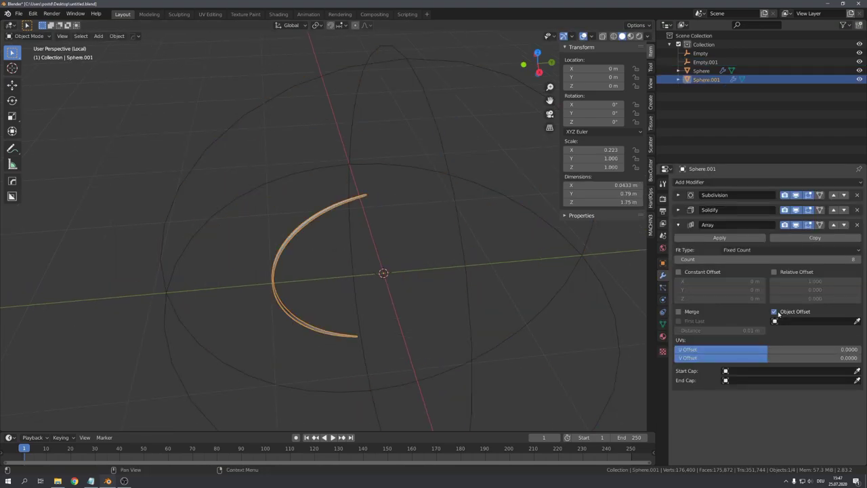
{"action": "left_click", "coordinate": [790, 321]}
{"action": "left_click", "coordinate": [785, 370]}
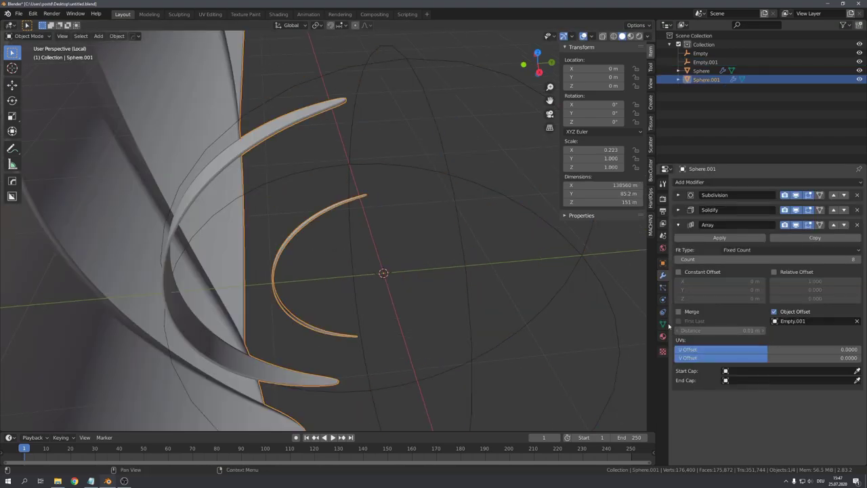
Step: Apply all transforms to the sphere empty and the rib
{"action": "left_click", "coordinate": [348, 257]}
{"action": "middle_click_drag", "start_coordinate": [347, 258], "coordinate": [369, 263]}
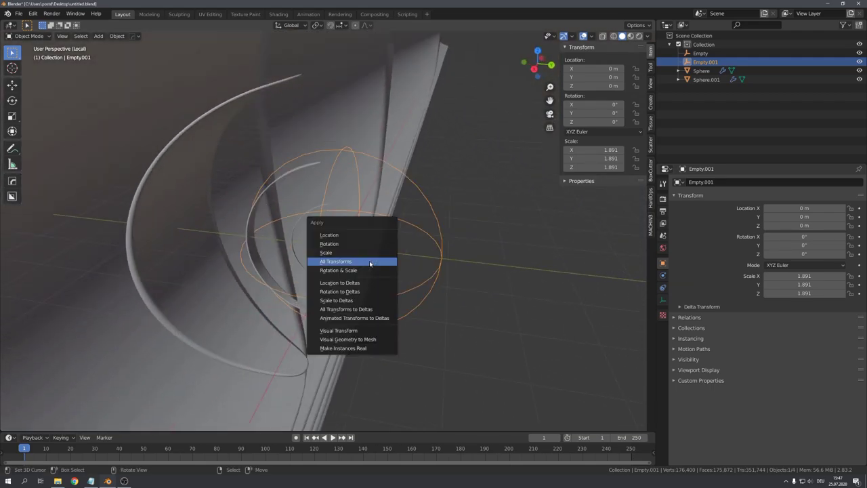
{"action": "left_click", "coordinate": [370, 262]}
{"action": "mouse_move", "coordinate": [410, 254]}
{"action": "middle_mouse_down"}
{"action": "mouse_move", "coordinate": [387, 253]}
{"action": "mouse_move", "coordinate": [382, 216]}
{"action": "mouse_move", "coordinate": [411, 240]}
{"action": "mouse_move", "coordinate": [373, 247]}
{"action": "middle_mouse_up"}
{"action": "left_click", "coordinate": [382, 216]}
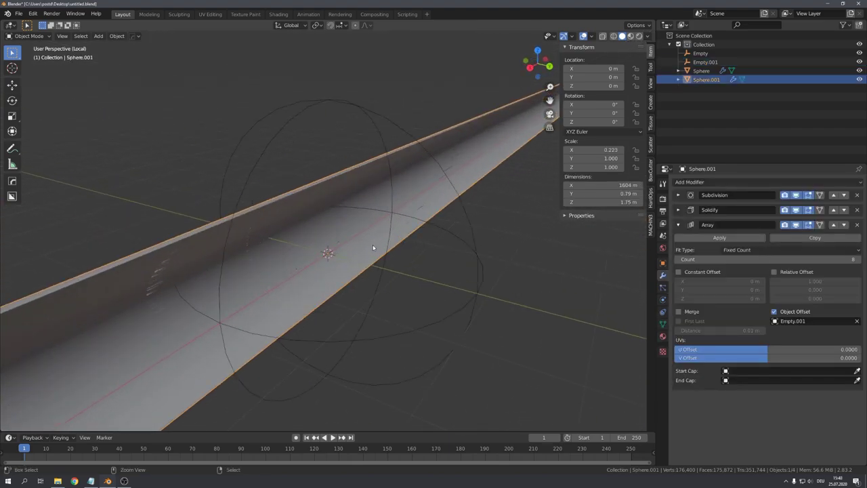
{"action": "key", "text": "ctrl+a"}
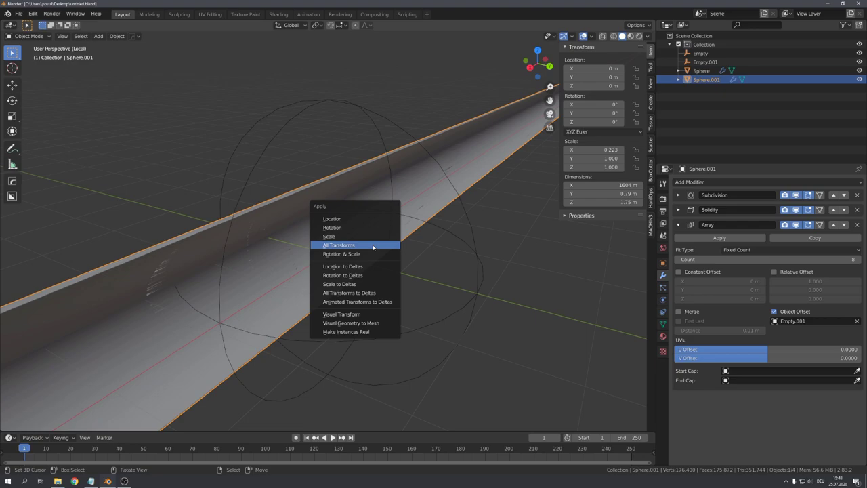
{"action": "left_click", "coordinate": [373, 248]}
Step: Rotate Empty.001 45° around Z to fan the eight ribs evenly, then leave local view
{"action": "left_click", "coordinate": [392, 247]}
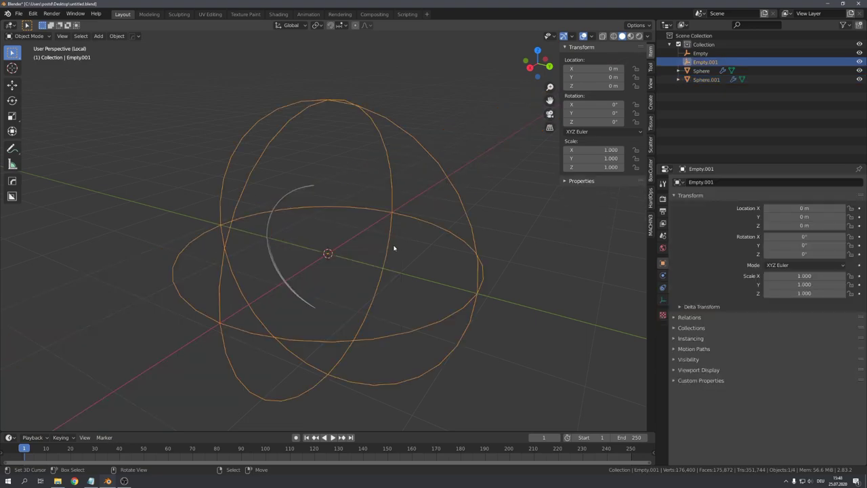
{"action": "type", "text": "rz45"}
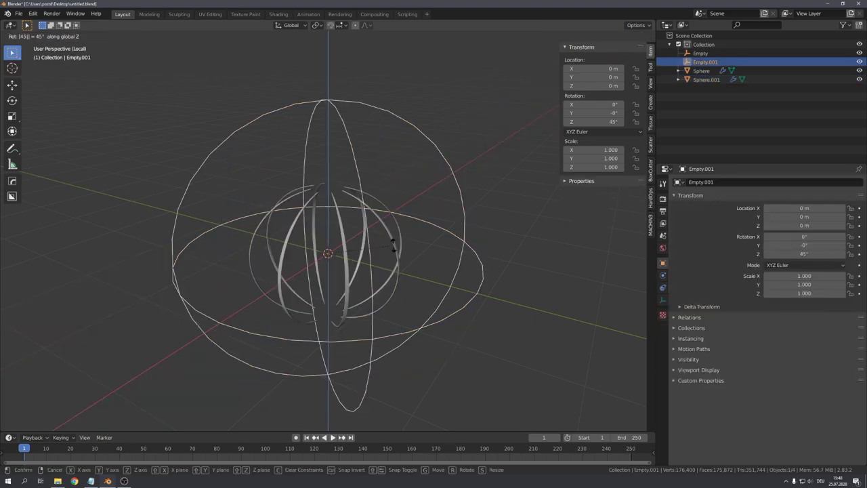
{"action": "key", "text": "Return"}
{"action": "mouse_move", "coordinate": [381, 243]}
{"action": "middle_mouse_down"}
{"action": "mouse_move", "coordinate": [402, 251]}
{"action": "mouse_move", "coordinate": [402, 230]}
{"action": "middle_mouse_up"}
{"action": "key", "text": "KP_Divide"}
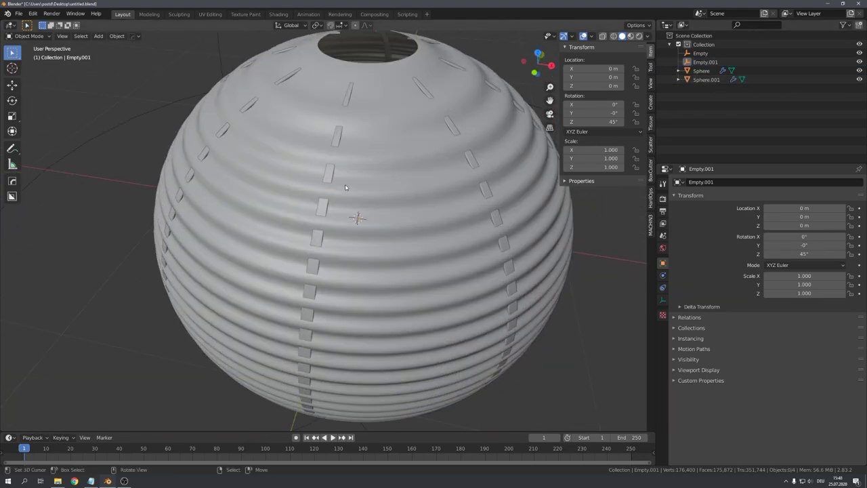
Step: Pull a vertical edge loop of the rib inward along Y in Edit Mode
{"action": "left_click", "coordinate": [329, 177]}
{"action": "middle_click_drag", "start_coordinate": [329, 177], "coordinate": [485, 218]}
{"action": "key", "text": "ctrl+Tab"}
{"action": "left_click", "coordinate": [509, 199]}
{"action": "left_click", "coordinate": [427, 218], "text": "alt"}
{"action": "key", "text": "g"}
{"action": "key", "text": "y"}
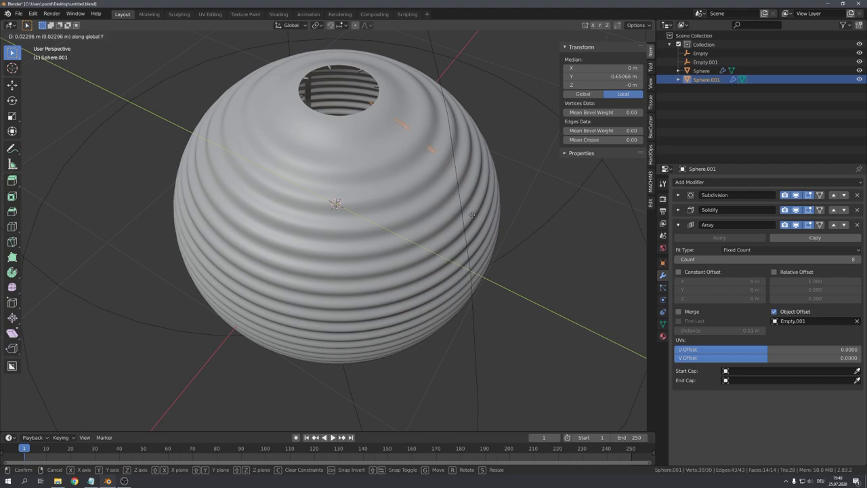
{"action": "left_click", "coordinate": [472, 215]}
{"action": "key", "text": "Tab"}
Step: Save the lantern file with the adjusted rib cage
{"action": "middle_click_drag", "start_coordinate": [472, 215], "coordinate": [336, 208]}
{"action": "scroll", "coordinate": [336, 207], "scroll_direction": "up", "scroll_amount": 3}
{"action": "scroll", "coordinate": [303, 164], "scroll_direction": "down", "scroll_amount": 3}
{"action": "key", "text": "ctrl+s"}
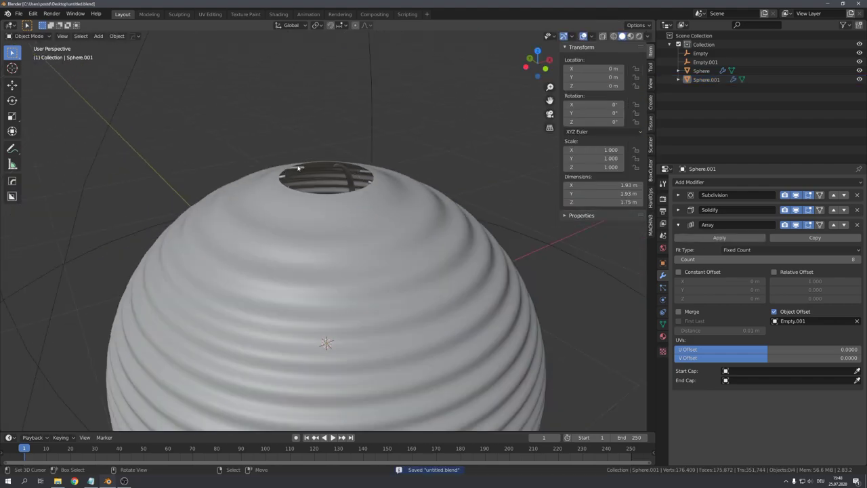
{"action": "scroll", "coordinate": [361, 173], "scroll_direction": "down", "scroll_amount": 4}
Step: Add a circle and extrude its edges inward into a flat ring
{"action": "middle_click_drag", "start_coordinate": [362, 176], "coordinate": [335, 138]}
{"action": "key", "text": "shift+a"}
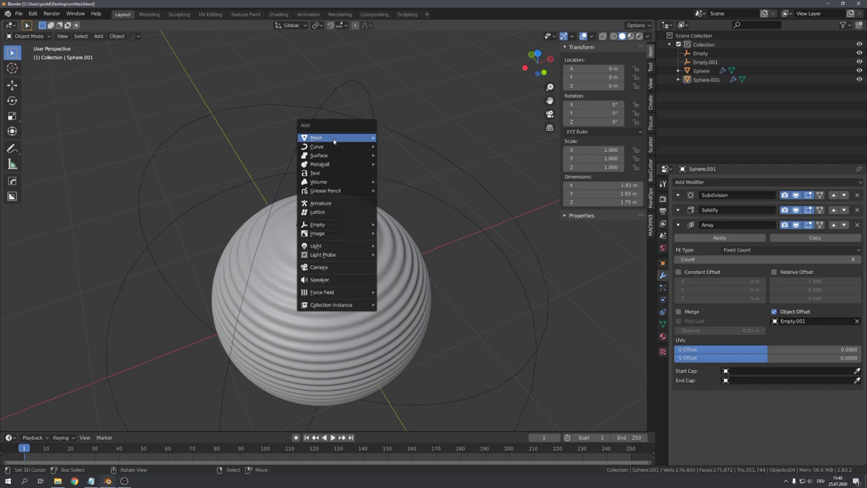
{"action": "left_click", "coordinate": [404, 157]}
{"action": "middle_click_drag", "start_coordinate": [405, 158], "coordinate": [397, 229]}
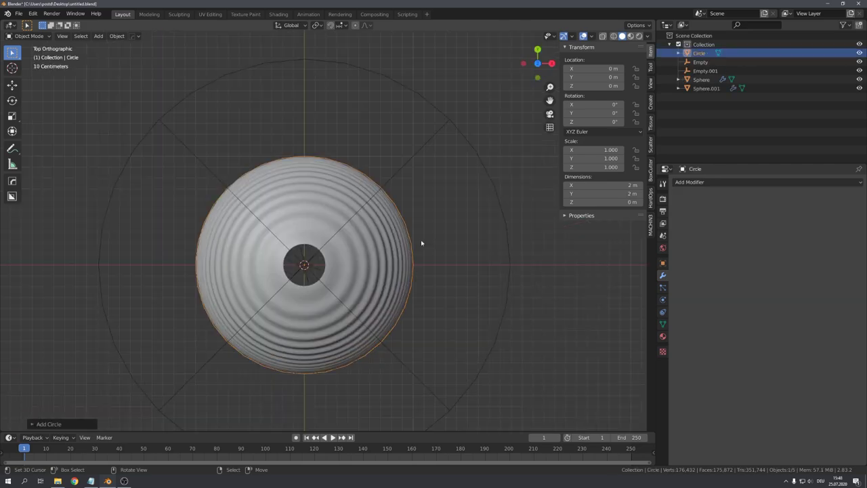
{"action": "key", "text": "Tab"}
{"action": "scroll", "coordinate": [463, 258], "scroll_direction": "up", "scroll_amount": 8}
{"action": "key", "text": "e"}
{"action": "key", "text": "s"}
{"action": "key", "text": "shift+z"}
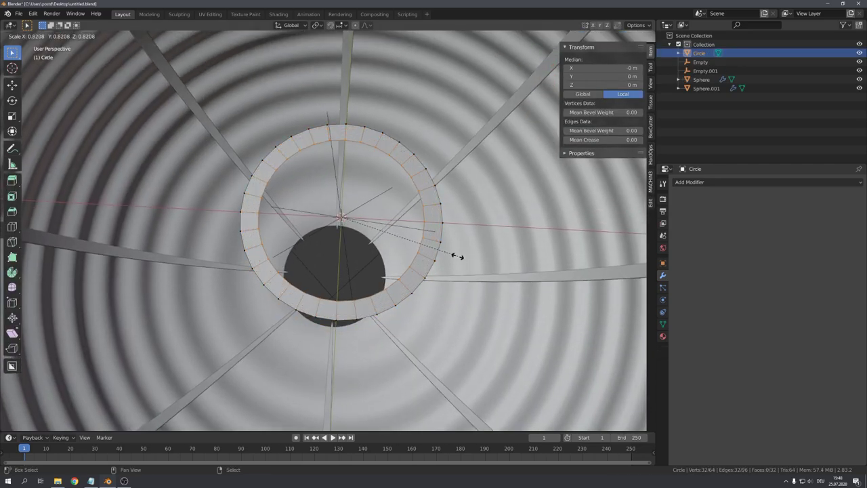
{"action": "left_click", "coordinate": [561, 294]}
{"action": "key", "text": "Tab"}
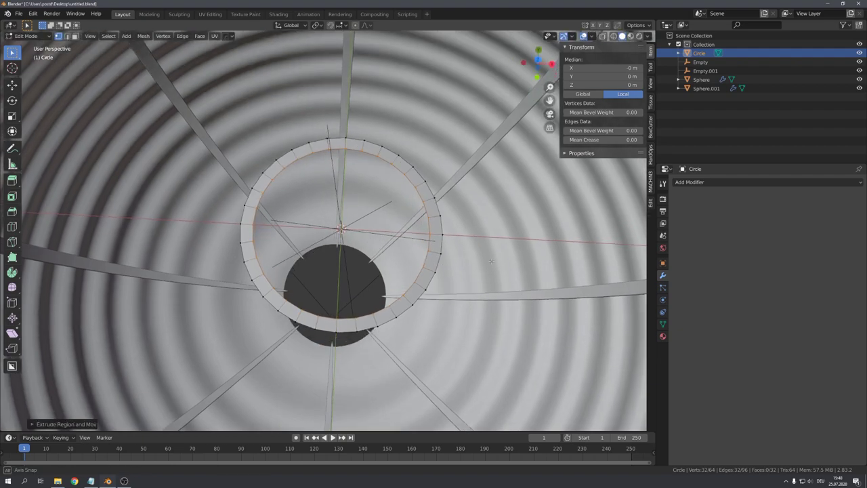
Step: Give the ring level-1 subdivision and a Solidify modifier for thickness
{"action": "mouse_move", "coordinate": [561, 294]}
{"action": "middle_mouse_down"}
{"action": "mouse_move", "coordinate": [461, 268]}
{"action": "mouse_move", "coordinate": [447, 240]}
{"action": "middle_mouse_up"}
{"action": "key", "text": "ctrl+1"}
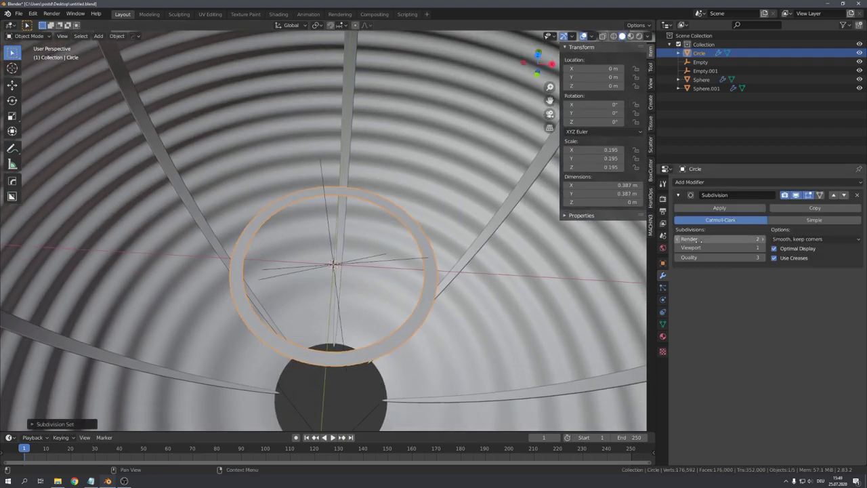
{"action": "left_click", "coordinate": [726, 182]}
{"action": "left_click", "coordinate": [700, 313]}
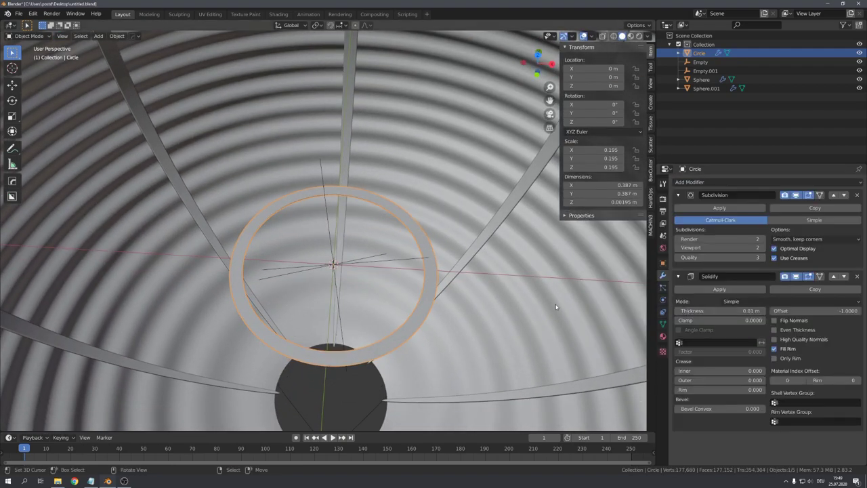
{"action": "middle_click_drag", "start_coordinate": [555, 304], "coordinate": [478, 278]}
{"action": "scroll", "coordinate": [478, 277], "scroll_direction": "down", "scroll_amount": 3}
Step: Move the ring up to the top opening and duplicate a copy down to the bottom
{"action": "key", "text": "shift+z"}
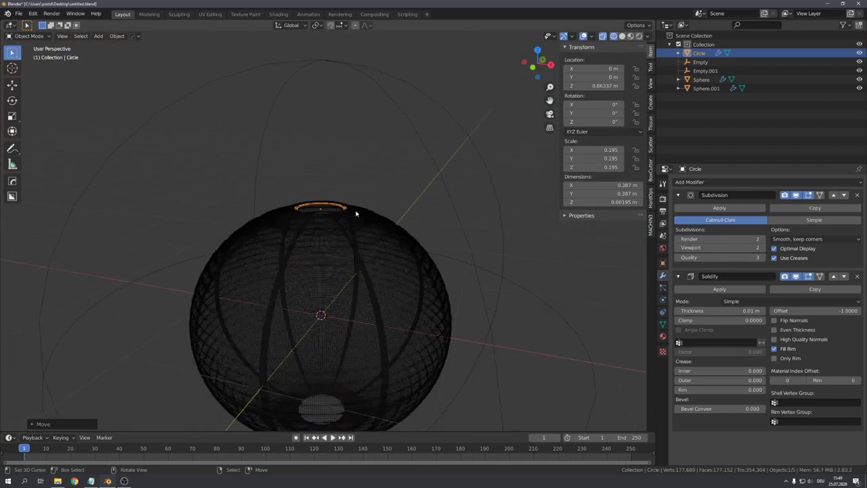
{"action": "key", "text": "g"}
{"action": "key", "text": "z"}
{"action": "left_click", "coordinate": [380, 234]}
{"action": "key", "text": "shift+d"}
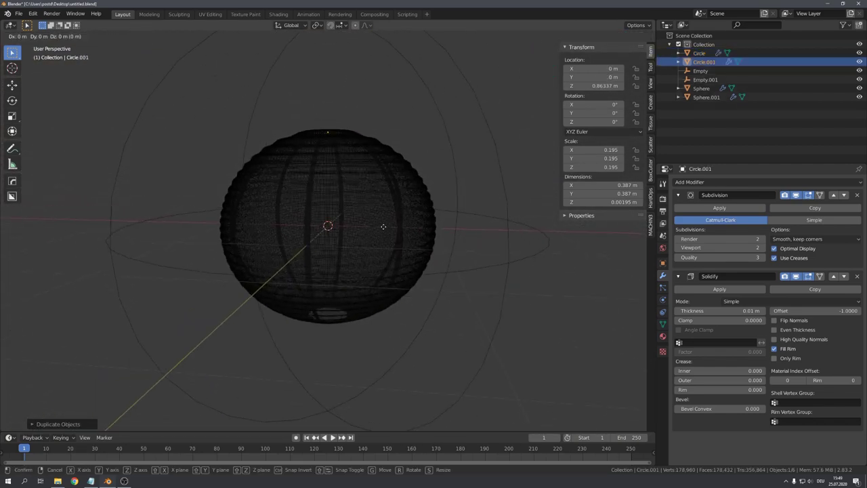
{"action": "key", "text": "z"}
{"action": "left_click", "coordinate": [384, 408]}
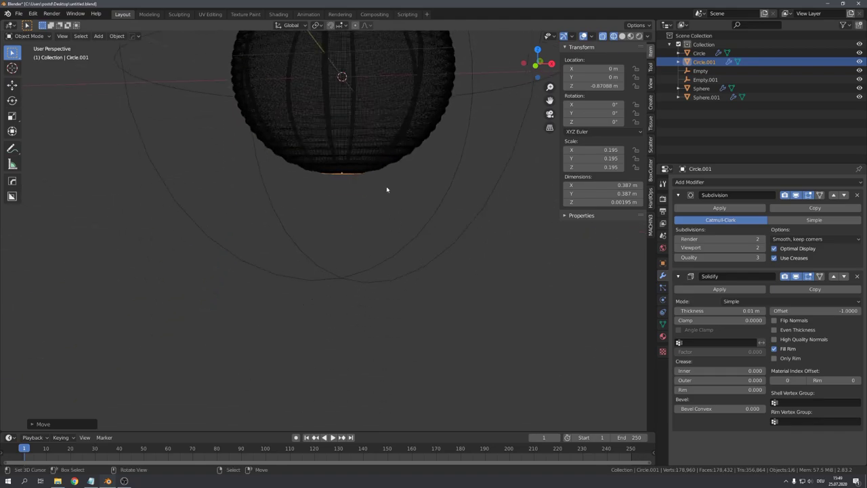
Step: Return to solid shading, deselect the copied ring and view the ribbed sphere
{"action": "scroll", "coordinate": [387, 189], "scroll_direction": "up", "scroll_amount": 4}
{"action": "key", "text": "shift+z"}
{"action": "key", "text": "alt+a"}
{"action": "scroll", "coordinate": [393, 223], "scroll_direction": "down", "scroll_amount": 5}
{"action": "scroll", "coordinate": [381, 265], "scroll_direction": "up", "scroll_amount": 4}
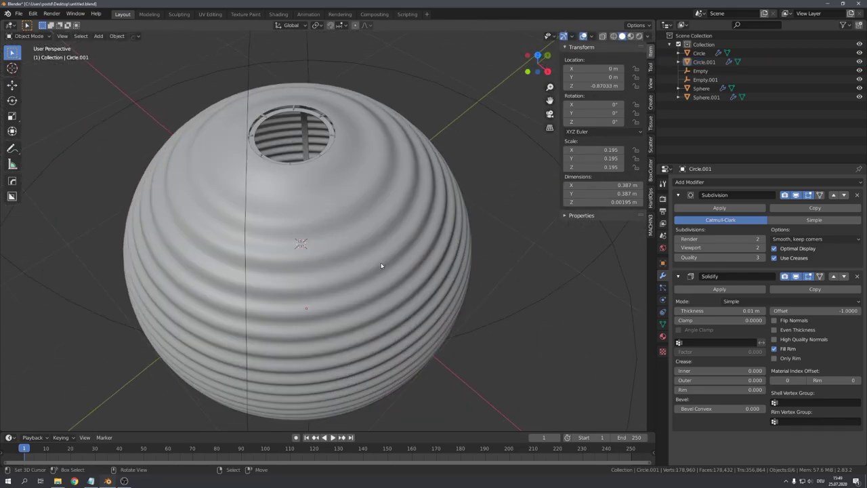
{"action": "mouse_move", "coordinate": [382, 265]}
{"action": "middle_mouse_down"}
{"action": "mouse_move", "coordinate": [395, 232]}
{"action": "mouse_move", "coordinate": [394, 254]}
{"action": "middle_mouse_up"}
{"action": "scroll", "coordinate": [393, 254], "scroll_direction": "down", "scroll_amount": 5}
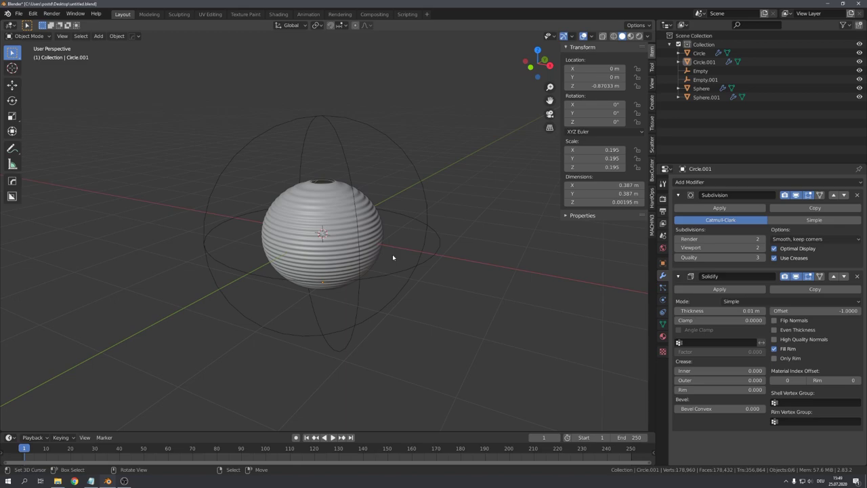
Step: Create Material.001 on the frame and link it to both rings with Ctrl+L
{"action": "left_click", "coordinate": [778, 218]}
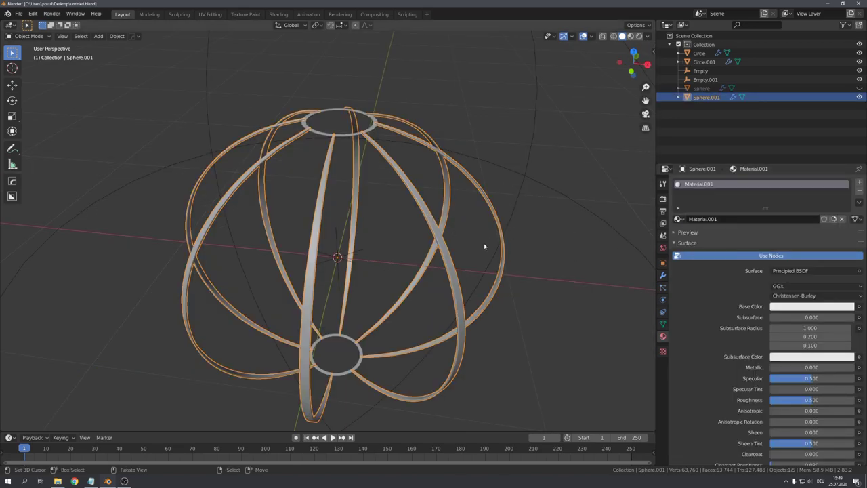
{"action": "left_click", "coordinate": [344, 138]}
{"action": "left_click", "coordinate": [337, 371], "text": "shift"}
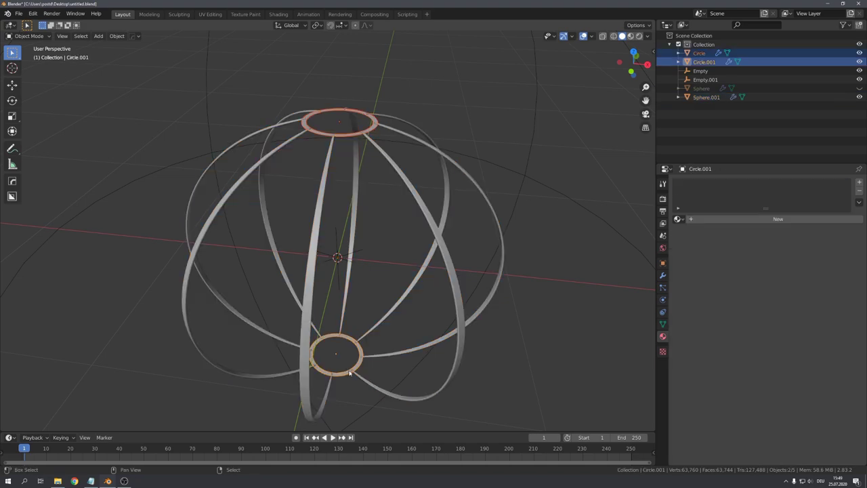
{"action": "middle_click_drag", "start_coordinate": [337, 372], "coordinate": [369, 331]}
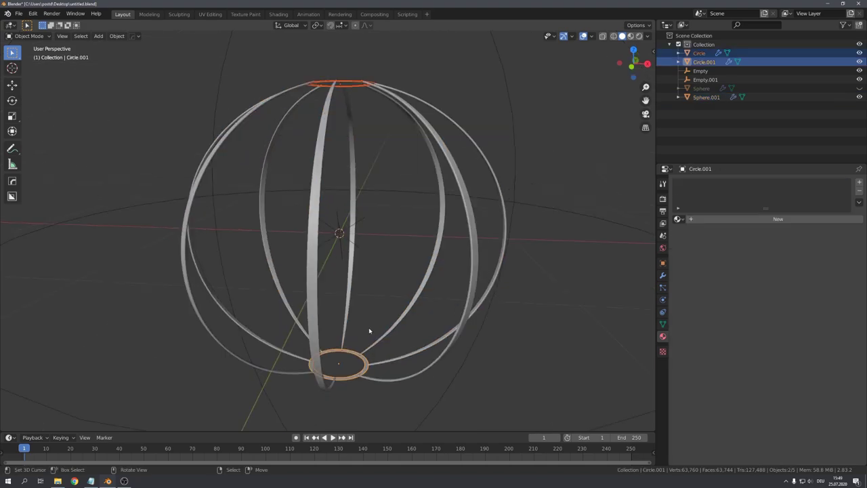
{"action": "left_click", "coordinate": [473, 233], "text": "shift"}
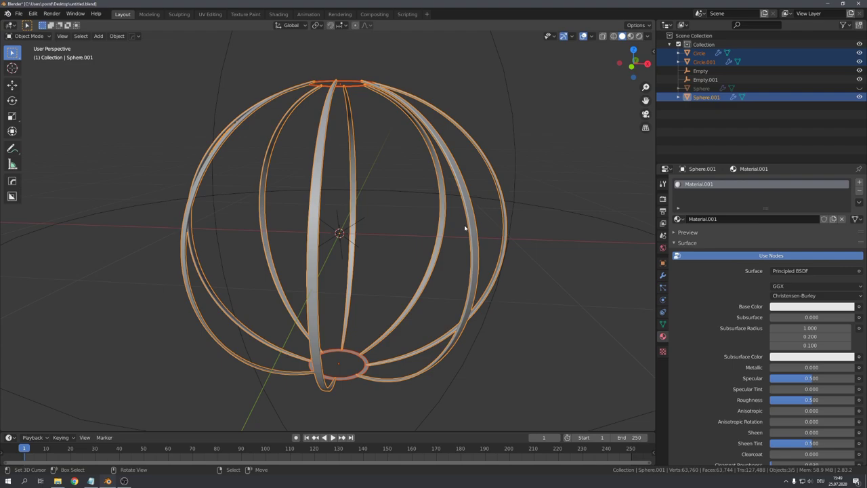
{"action": "key", "text": "ctrl+l"}
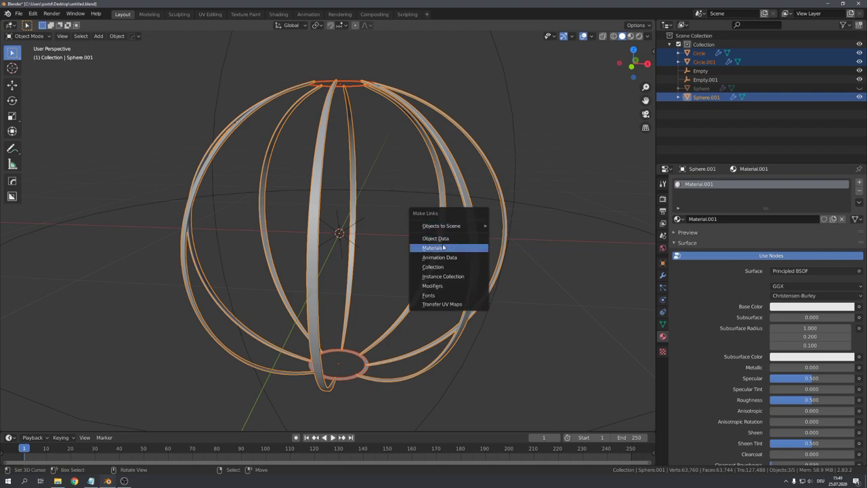
{"action": "left_click", "coordinate": [433, 248]}
{"action": "mouse_move", "coordinate": [432, 247]}
{"action": "middle_mouse_down"}
{"action": "mouse_move", "coordinate": [375, 242]}
{"action": "mouse_move", "coordinate": [368, 189]}
{"action": "mouse_move", "coordinate": [362, 211]}
{"action": "mouse_move", "coordinate": [374, 211]}
{"action": "mouse_move", "coordinate": [393, 236]}
{"action": "mouse_move", "coordinate": [434, 240]}
{"action": "mouse_move", "coordinate": [476, 267]}
{"action": "middle_mouse_up"}
Step: Smart UV Project the frame's mesh in Edit Mode
{"action": "key", "text": "ctrl+Tab"}
{"action": "left_click", "coordinate": [478, 248]}
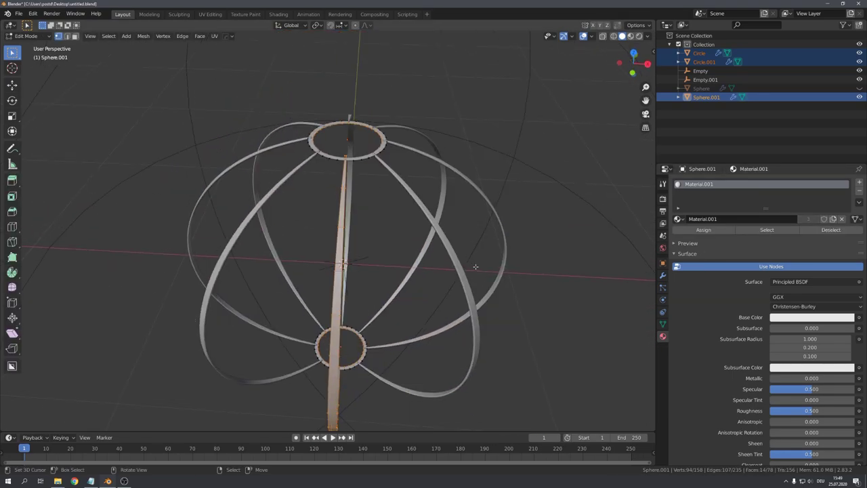
{"action": "middle_click_drag", "start_coordinate": [422, 255], "coordinate": [416, 248]}
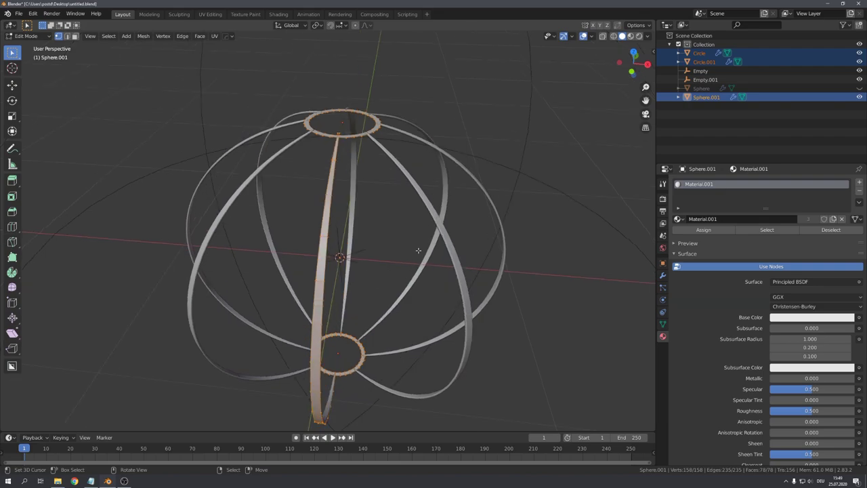
{"action": "key", "text": "u"}
{"action": "key", "text": "Escape"}
{"action": "key", "text": "u"}
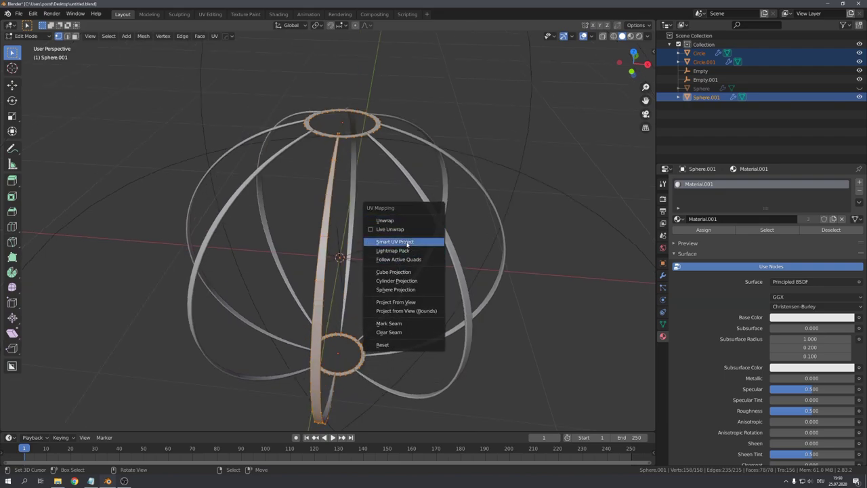
{"action": "left_click", "coordinate": [407, 242]}
Step: Confirm the Smart UV unwrap, return to Object Mode and deselect everything
{"action": "left_click", "coordinate": [418, 313]}
{"action": "key", "text": "Tab"}
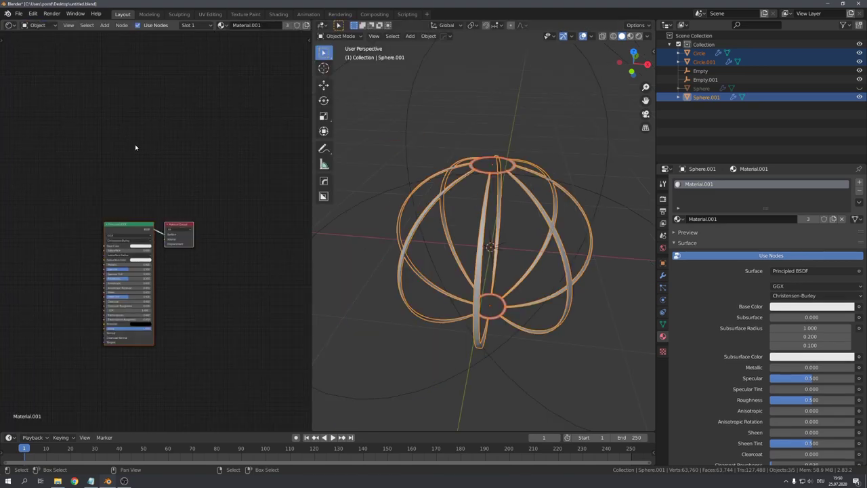
{"action": "left_click", "coordinate": [500, 188]}
{"action": "scroll", "coordinate": [499, 187], "scroll_direction": "up", "scroll_amount": 6}
{"action": "scroll", "coordinate": [151, 236], "scroll_direction": "up", "scroll_amount": 3}
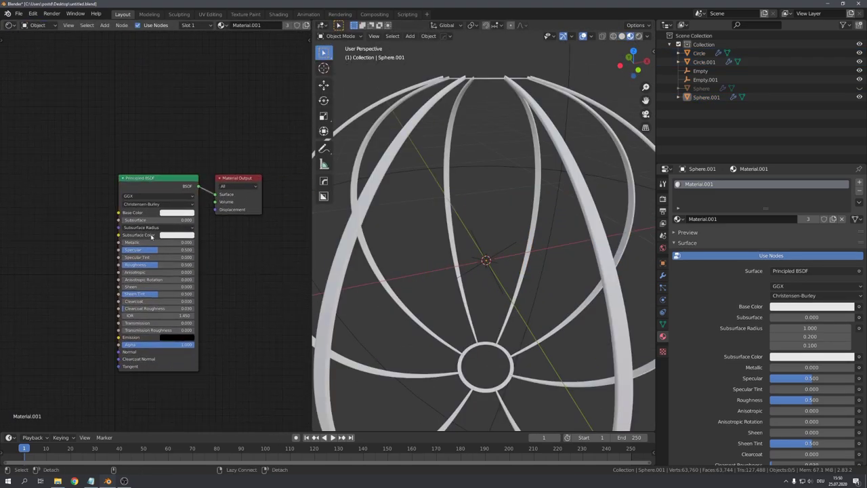
{"action": "scroll", "coordinate": [151, 235], "scroll_direction": "up", "scroll_amount": 2}
Step: Set Metallic to 1 and darken the base colour to grey
{"action": "left_click_drag", "start_coordinate": [135, 246], "coordinate": [241, 247]}
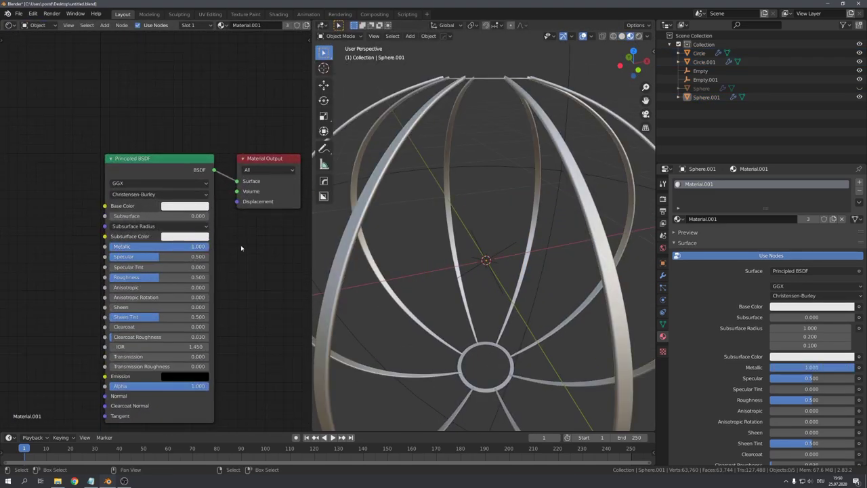
{"action": "middle_click_drag", "start_coordinate": [379, 244], "coordinate": [414, 224]}
{"action": "left_click", "coordinate": [185, 206]}
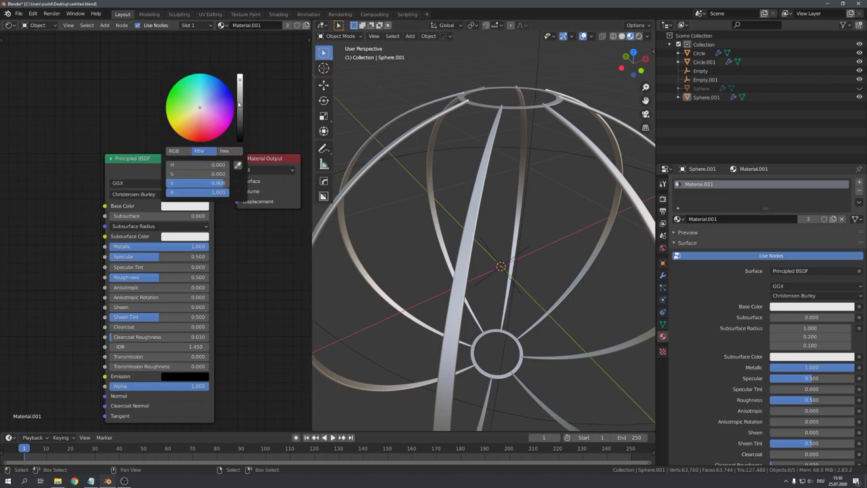
{"action": "left_click_drag", "start_coordinate": [238, 103], "coordinate": [238, 117]}
Step: Add an Image Texture node loaded with the fingerprint image
{"action": "middle_click_drag", "start_coordinate": [57, 204], "coordinate": [174, 184]}
{"action": "key", "text": "shift+a"}
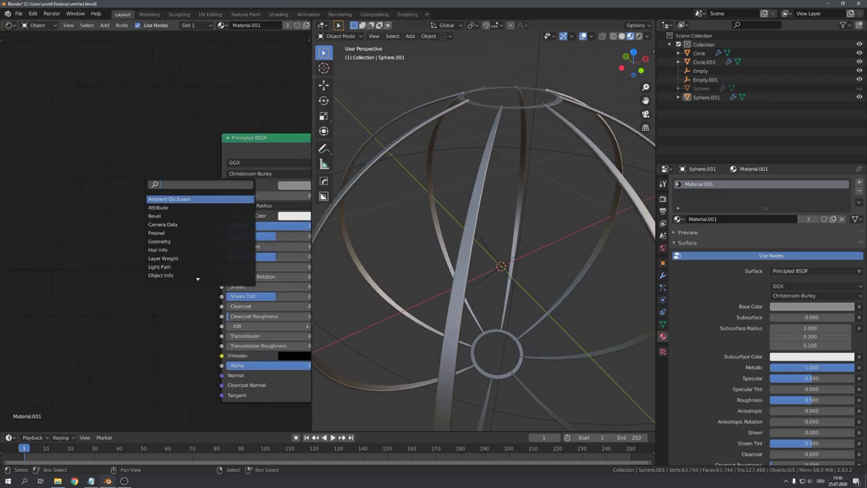
{"action": "type", "text": "image"}
{"action": "key", "text": "Return"}
{"action": "left_click", "coordinate": [109, 177]}
{"action": "left_click", "coordinate": [153, 200]}
{"action": "left_click", "coordinate": [282, 92]}
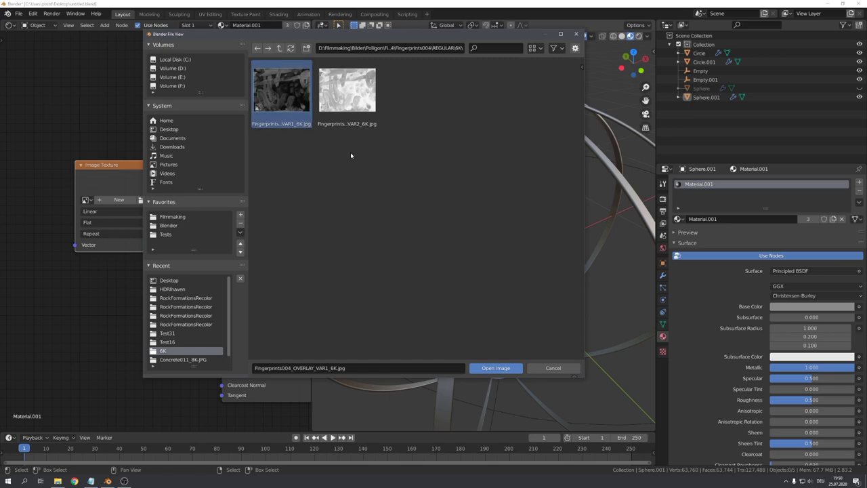
{"action": "left_click", "coordinate": [507, 368]}
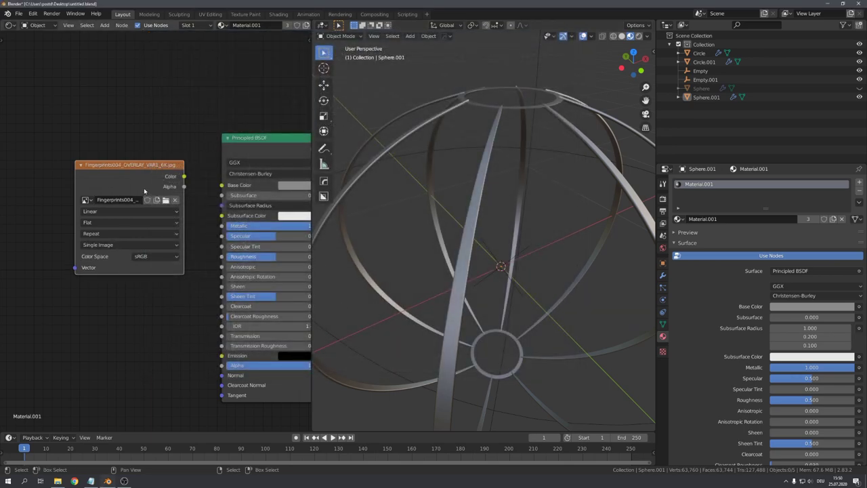
{"action": "left_click_drag", "start_coordinate": [144, 191], "coordinate": [117, 206]}
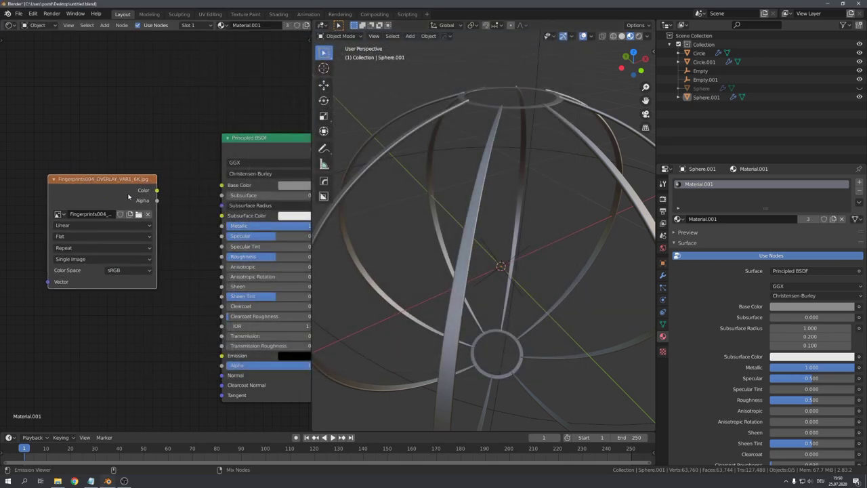
{"action": "left_click", "coordinate": [129, 196], "text": "ctrl+shift"}
Step: Add mapping nodes and connect the image colour to Roughness
{"action": "key", "text": "ctrl+t"}
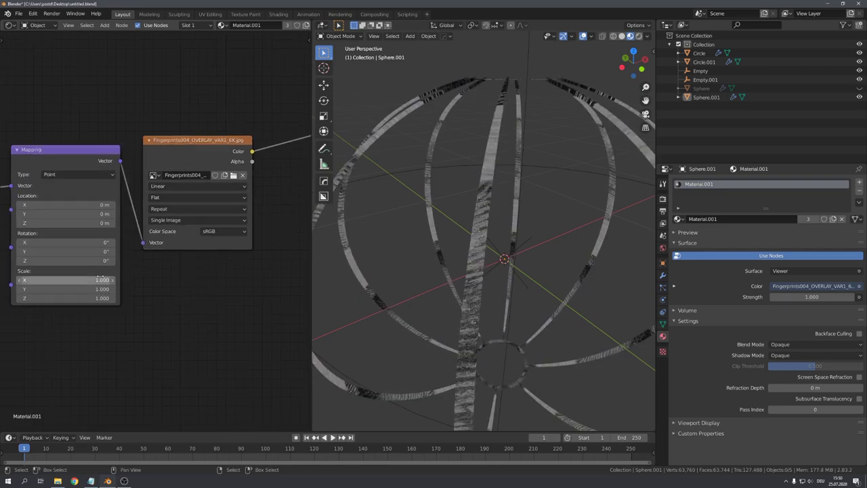
{"action": "middle_click_drag", "start_coordinate": [203, 237], "coordinate": [95, 234]}
{"action": "mouse_move", "coordinate": [143, 147]}
{"action": "left_mouse_down"}
{"action": "mouse_move", "coordinate": [201, 238]}
{"action": "mouse_move", "coordinate": [215, 234]}
{"action": "left_mouse_up"}
{"action": "middle_click_drag", "start_coordinate": [203, 237], "coordinate": [113, 231]}
Step: Insert a ColorRamp into the roughness link and move its white stop to the middle
{"action": "left_click", "coordinate": [176, 204], "text": "ctrl+shift"}
{"action": "key", "text": "shift+a"}
{"action": "type", "text": "color ramp"}
{"action": "key", "text": "Return"}
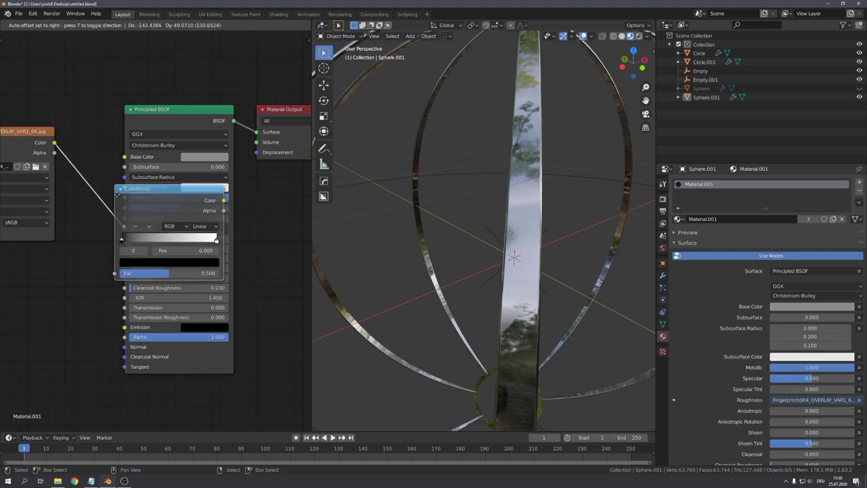
{"action": "left_click", "coordinate": [92, 171]}
{"action": "left_click_drag", "start_coordinate": [192, 216], "coordinate": [139, 215]}
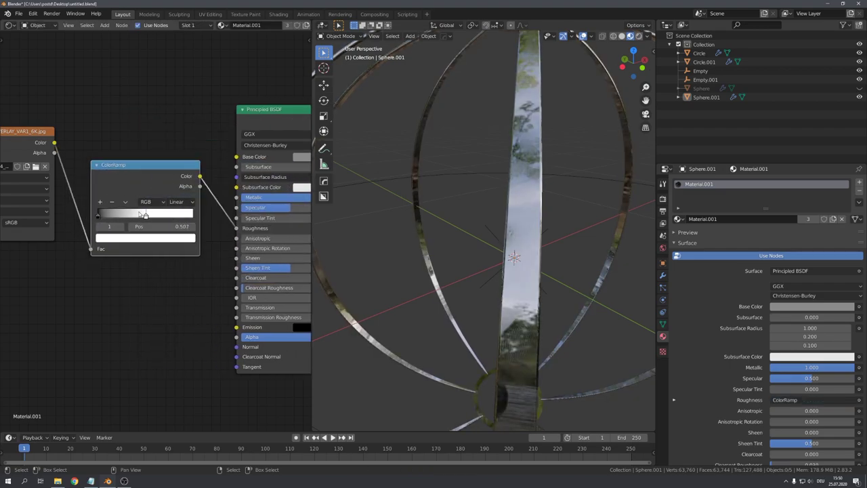
{"action": "left_click", "coordinate": [98, 215]}
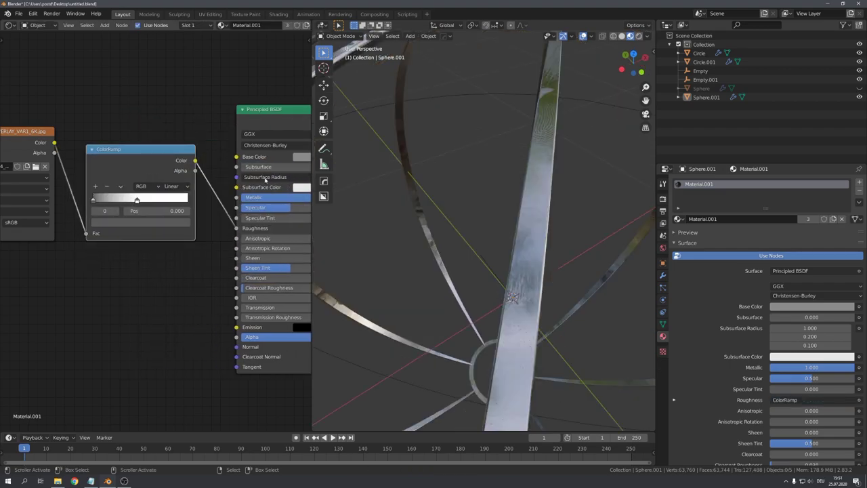
Step: Save the file and unhide the ribbed paper sphere in the outliner
{"action": "key", "text": "ctrl+s"}
{"action": "scroll", "coordinate": [459, 189], "scroll_direction": "down", "scroll_amount": 5}
{"action": "scroll", "coordinate": [458, 189], "scroll_direction": "down", "scroll_amount": 3}
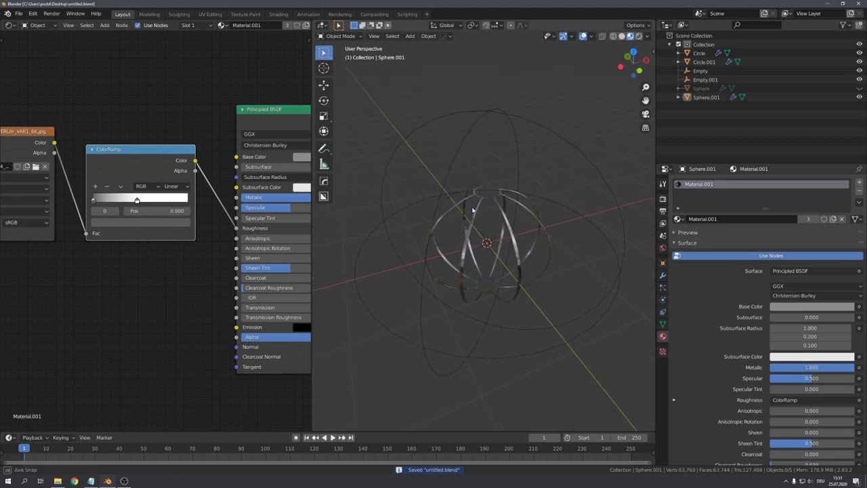
{"action": "left_click", "coordinate": [860, 88]}
{"action": "scroll", "coordinate": [492, 195], "scroll_direction": "up", "scroll_amount": 3}
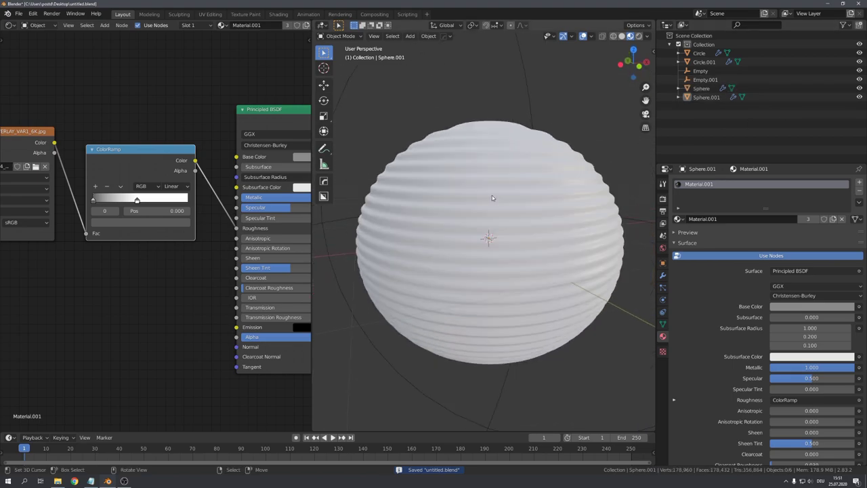
Step: Select the paper sphere and create a new material for it
{"action": "left_click", "coordinate": [493, 197]}
{"action": "left_click", "coordinate": [218, 25]}
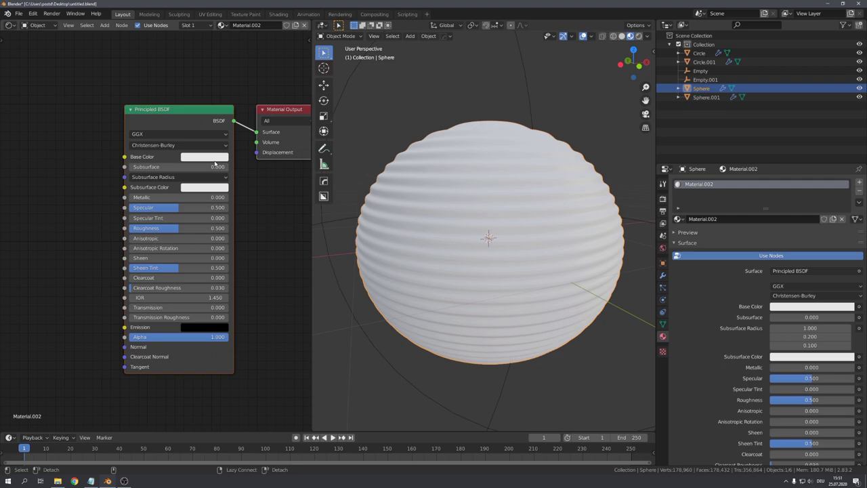
{"action": "scroll", "coordinate": [210, 224], "scroll_direction": "down", "scroll_amount": 3}
{"action": "scroll", "coordinate": [222, 212], "scroll_direction": "down", "scroll_amount": 1}
{"action": "left_click_drag", "start_coordinate": [223, 212], "coordinate": [85, 133]}
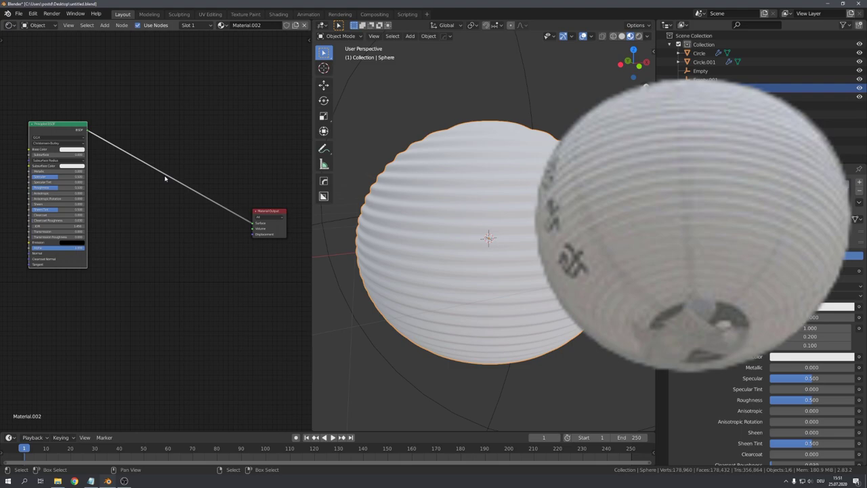
{"action": "middle_click_drag", "start_coordinate": [164, 178], "coordinate": [190, 157]}
Step: Add a Translucent BSDF and mix it with the Principled BSDF through a Mix Shader
{"action": "key", "text": "shift+a"}
{"action": "left_click", "coordinate": [184, 182]}
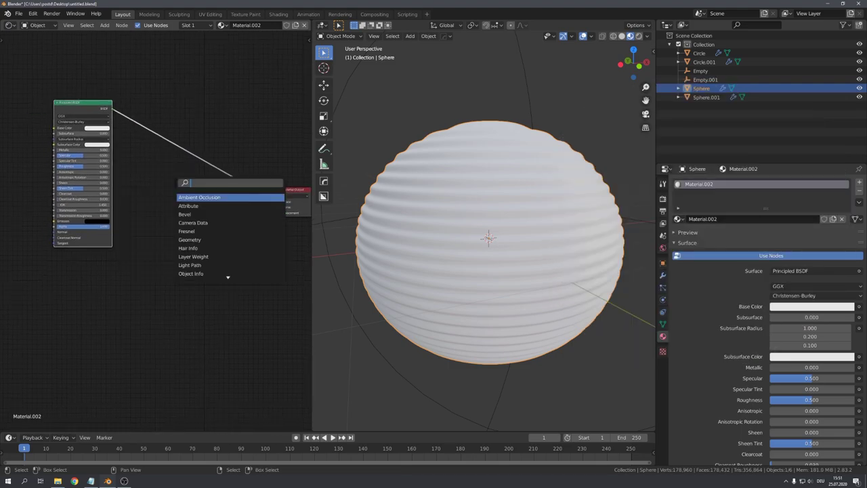
{"action": "type", "text": "transp"}
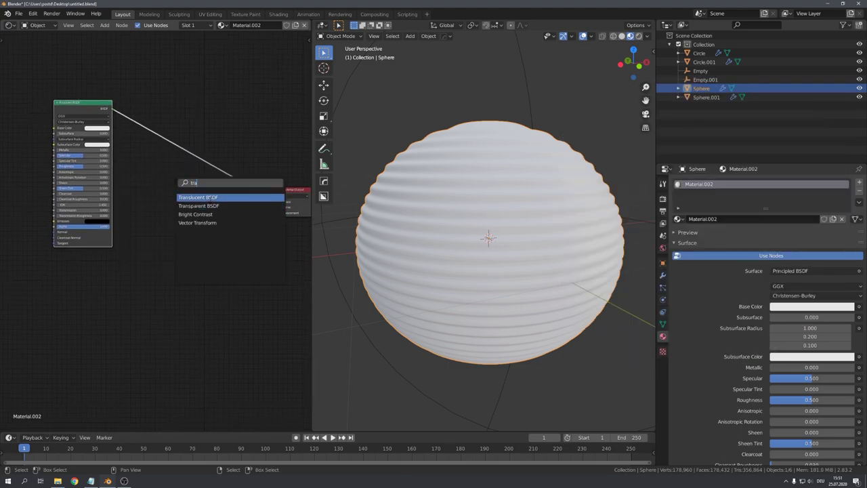
{"action": "key", "text": "Return"}
{"action": "left_click", "coordinate": [170, 270]}
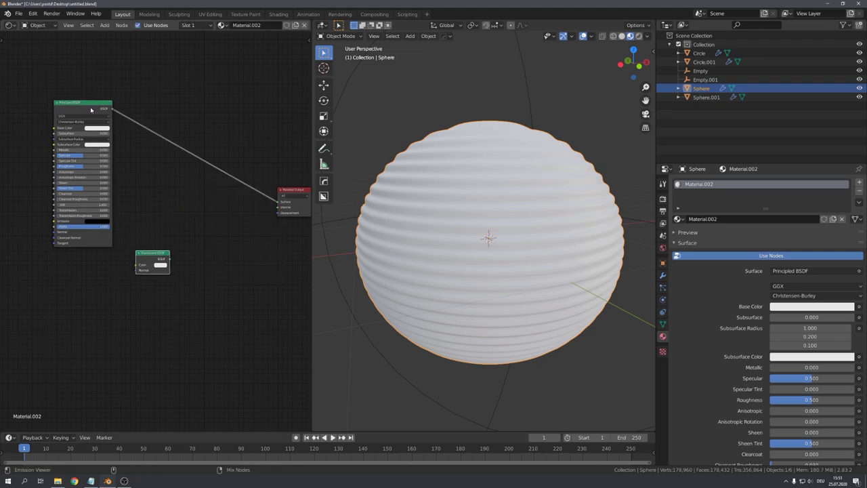
{"action": "right_click_drag", "start_coordinate": [91, 110], "coordinate": [152, 261], "text": "ctrl+alt"}
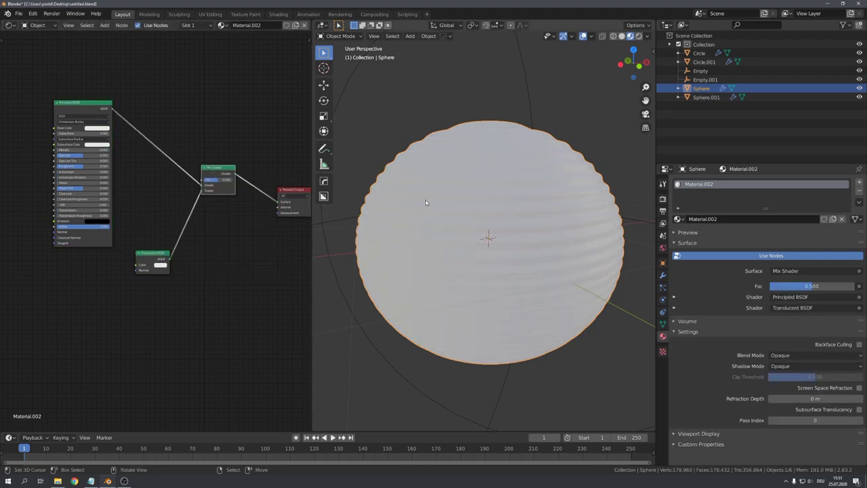
Step: Try lowering the mix factor to 0.2, then undo to keep it at 0.5
{"action": "scroll", "coordinate": [438, 187], "scroll_direction": "down", "scroll_amount": 3}
{"action": "left_click", "coordinate": [380, 193]}
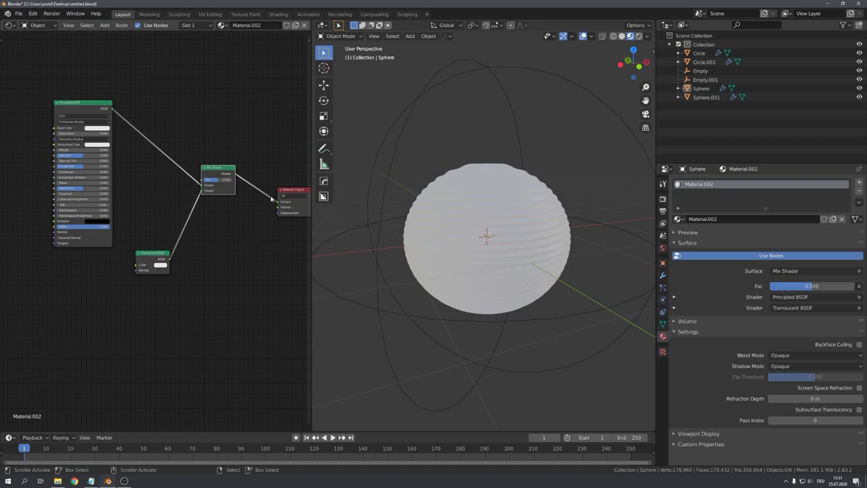
{"action": "scroll", "coordinate": [208, 203], "scroll_direction": "up", "scroll_amount": 2}
{"action": "scroll", "coordinate": [208, 203], "scroll_direction": "up", "scroll_amount": 2}
{"action": "left_click_drag", "start_coordinate": [233, 151], "coordinate": [213, 152]}
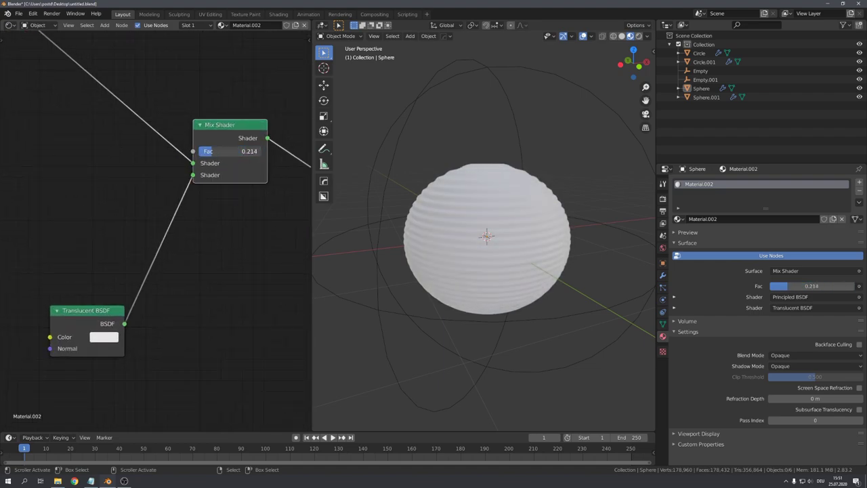
{"action": "key", "text": "ctrl+z"}
{"action": "scroll", "coordinate": [210, 223], "scroll_direction": "down", "scroll_amount": 3}
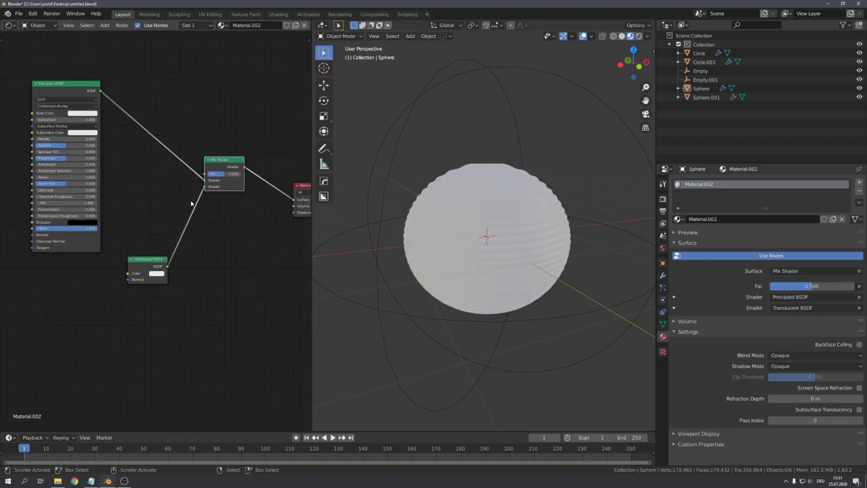
Step: Load the fingerprints image into the paper's Image Texture node
{"action": "middle_click_drag", "start_coordinate": [101, 223], "coordinate": [192, 214]}
{"action": "left_click", "coordinate": [63, 222]}
{"action": "left_click", "coordinate": [94, 232]}
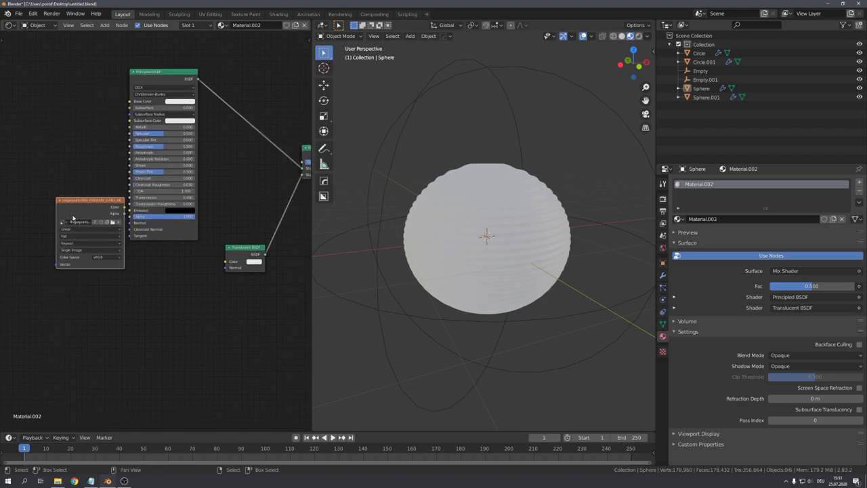
{"action": "left_click_drag", "start_coordinate": [88, 212], "coordinate": [43, 216]}
Step: Add UV and Mapping nodes for the texture and lower Bump strength to about 0.24
{"action": "key", "text": "ctrl+t"}
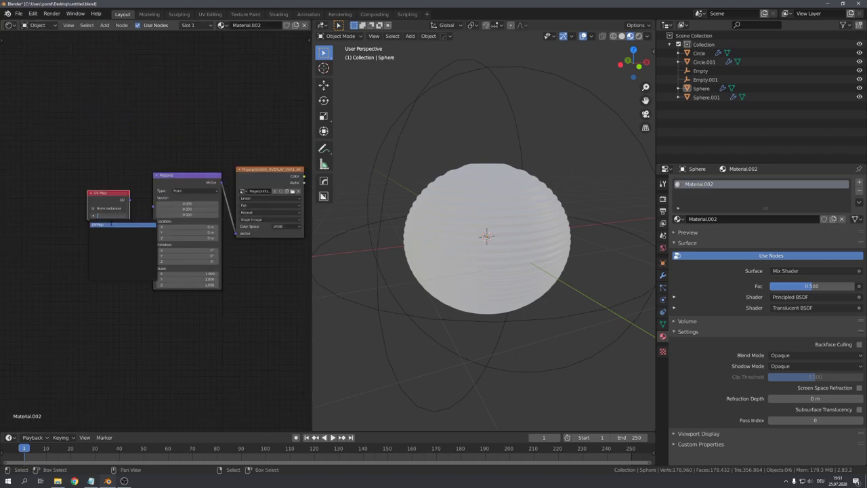
{"action": "left_click_drag", "start_coordinate": [153, 209], "coordinate": [153, 206]}
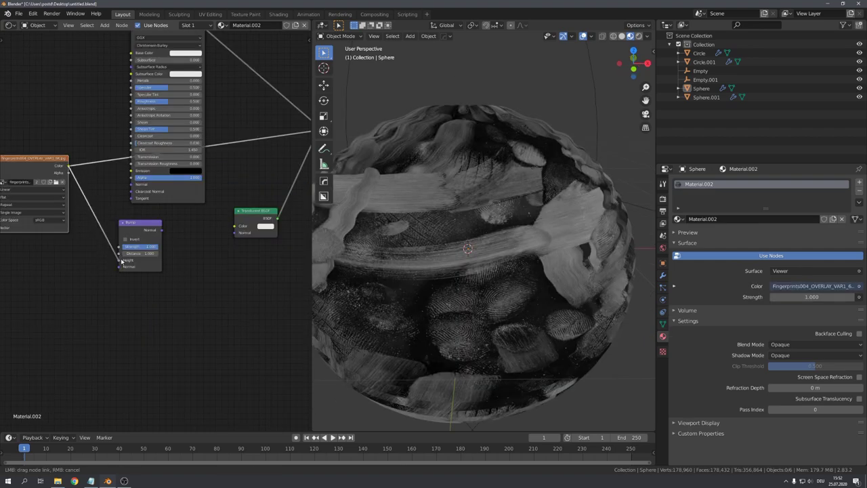
{"action": "scroll", "coordinate": [366, 238], "scroll_direction": "up", "scroll_amount": 3}
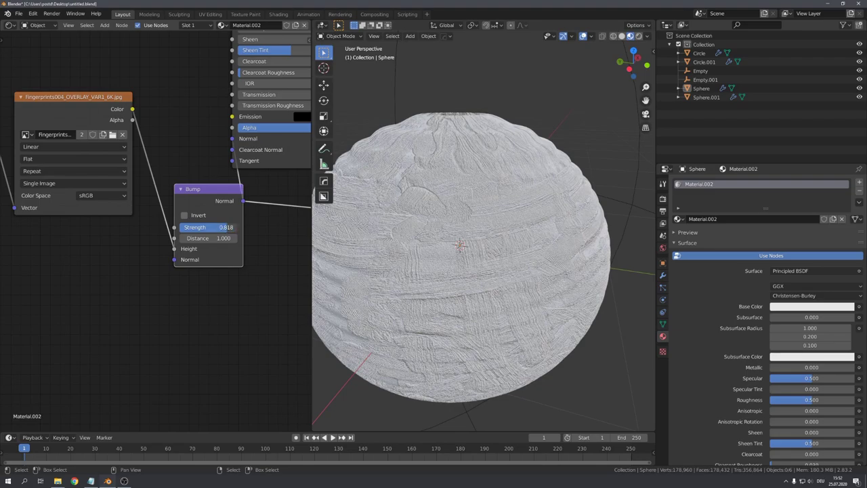
{"action": "left_click_drag", "start_coordinate": [226, 227], "coordinate": [197, 227]}
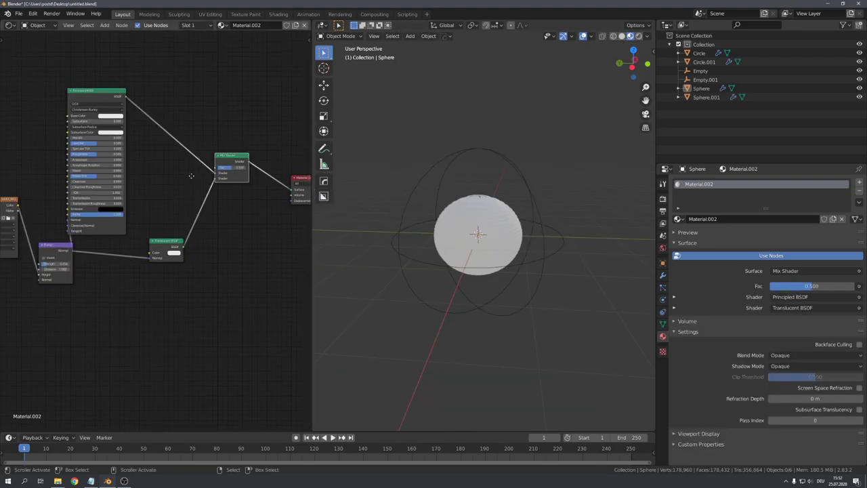
Step: Add a new Image Texture node to the sphere's material
{"action": "middle_click_drag", "start_coordinate": [81, 61], "coordinate": [181, 225]}
{"action": "key", "text": "shift+a"}
{"action": "left_click", "coordinate": [163, 145]}
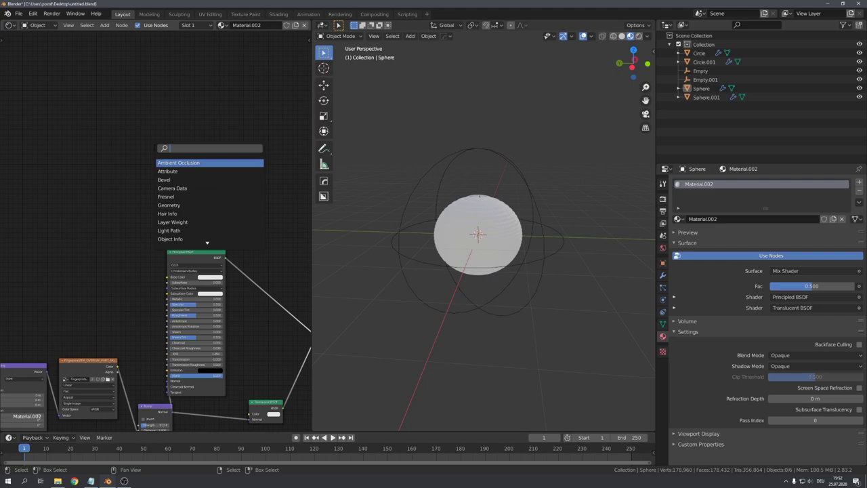
{"action": "type", "text": "image"}
{"action": "key", "text": "Return"}
{"action": "left_click", "coordinate": [152, 160]}
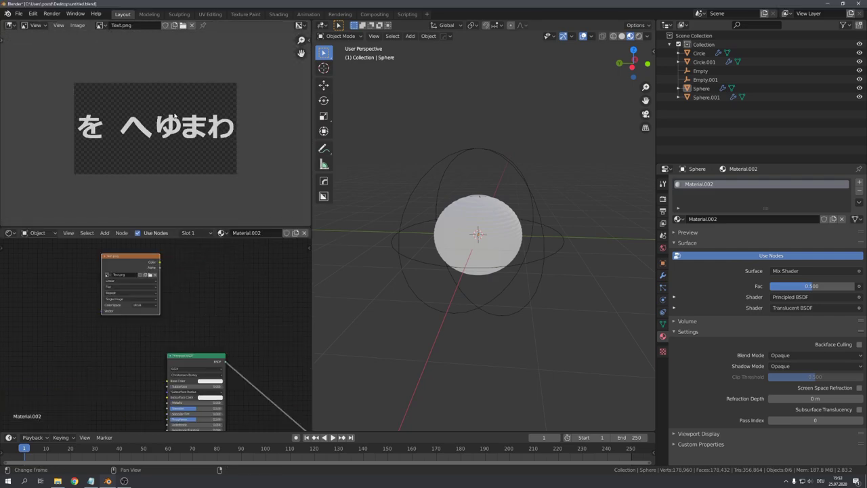
{"action": "scroll", "coordinate": [163, 113], "scroll_direction": "up", "scroll_amount": 2}
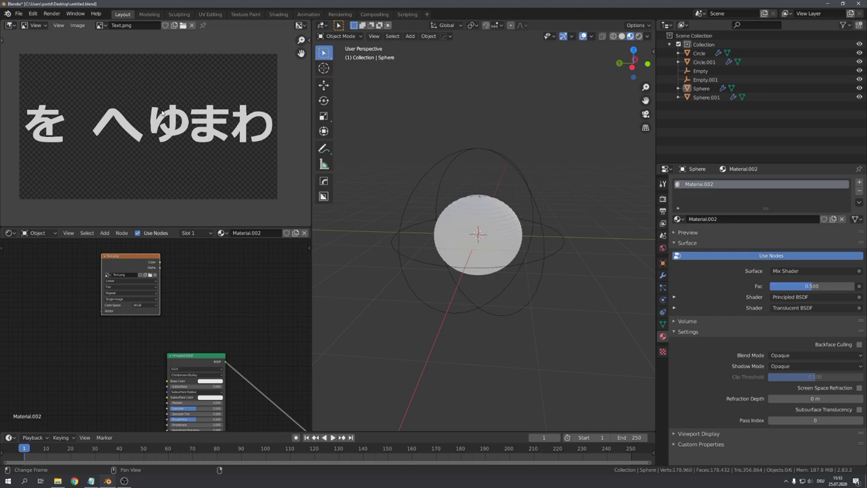
Step: Select the sphere, view it from the front and show its mesh data settings
{"action": "left_click", "coordinate": [501, 238]}
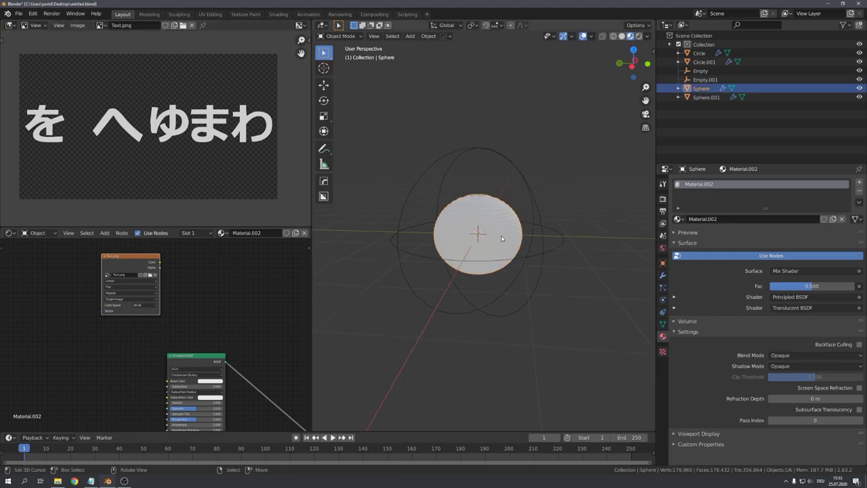
{"action": "key", "text": "KP_1"}
{"action": "scroll", "coordinate": [501, 236], "scroll_direction": "up", "scroll_amount": 5}
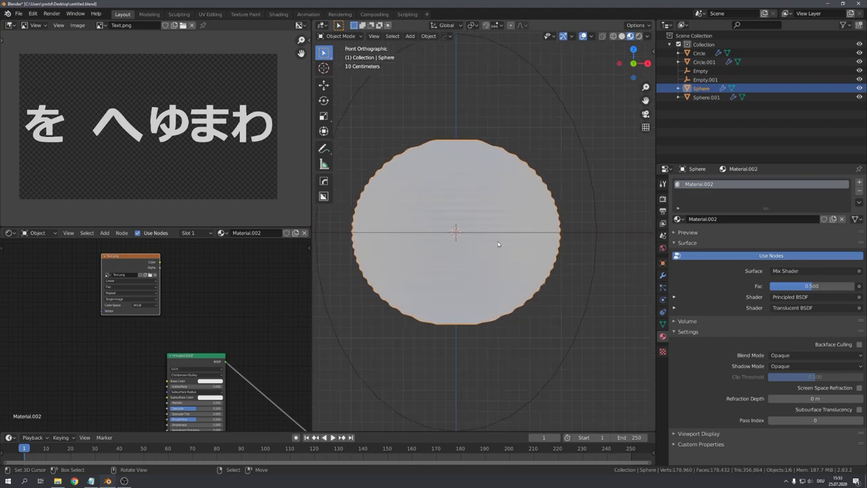
{"action": "left_click", "coordinate": [663, 325]}
Step: Add a second UV map named TextProject and project the sphere's UVs from the front view
{"action": "left_click", "coordinate": [859, 313]}
{"action": "type", "text": "TextProject"}
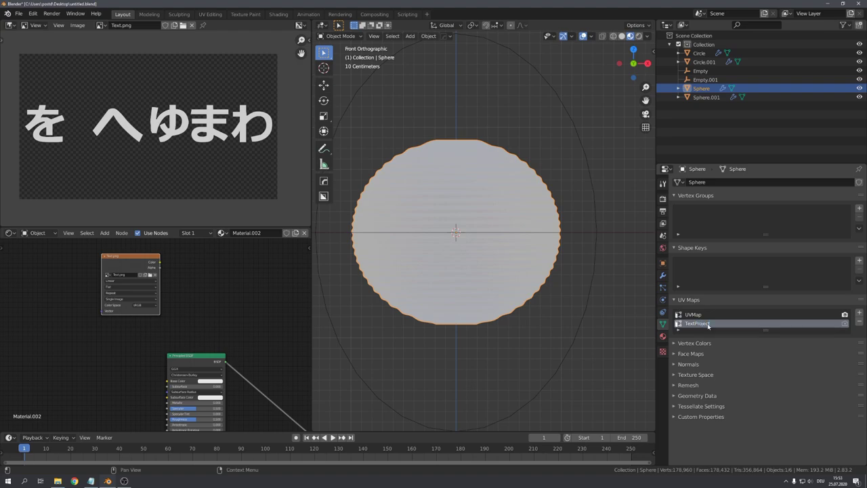
{"action": "key", "text": "Return"}
{"action": "key", "text": "Tab"}
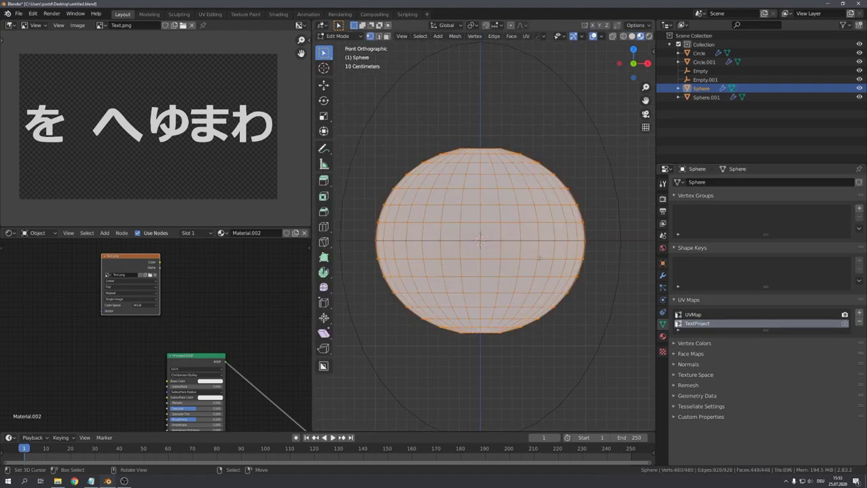
{"action": "key", "text": "u"}
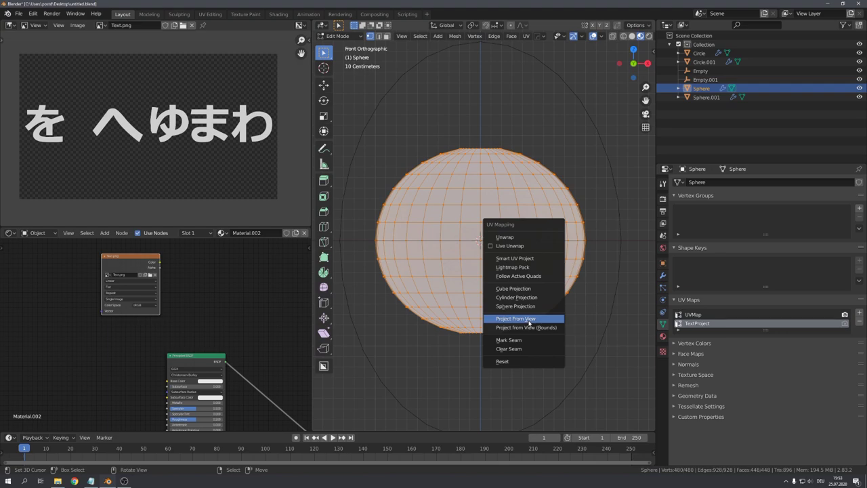
{"action": "left_click", "coordinate": [529, 323]}
Step: Feed a UV Map node set to TextProject into the text texture's Vector input
{"action": "key", "text": "Tab"}
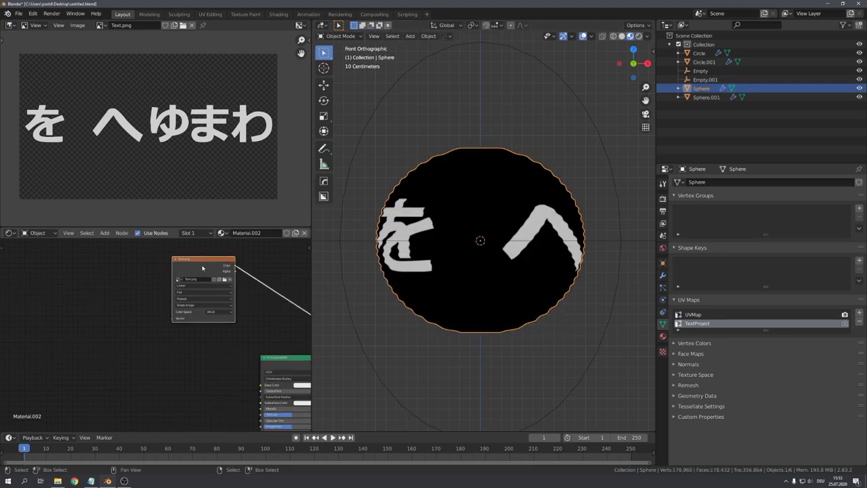
{"action": "key", "text": "shift+a"}
{"action": "left_click", "coordinate": [175, 296]}
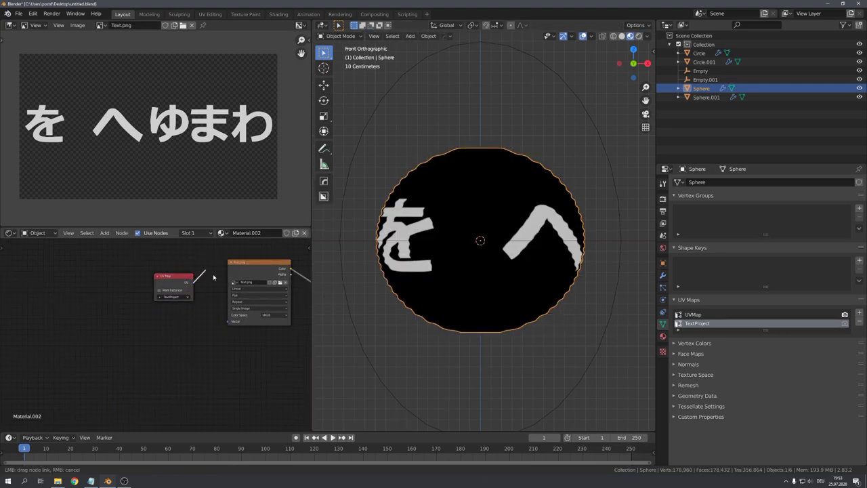
{"action": "left_click_drag", "start_coordinate": [229, 325], "coordinate": [231, 321]}
{"action": "scroll", "coordinate": [406, 271], "scroll_direction": "down", "scroll_amount": 1}
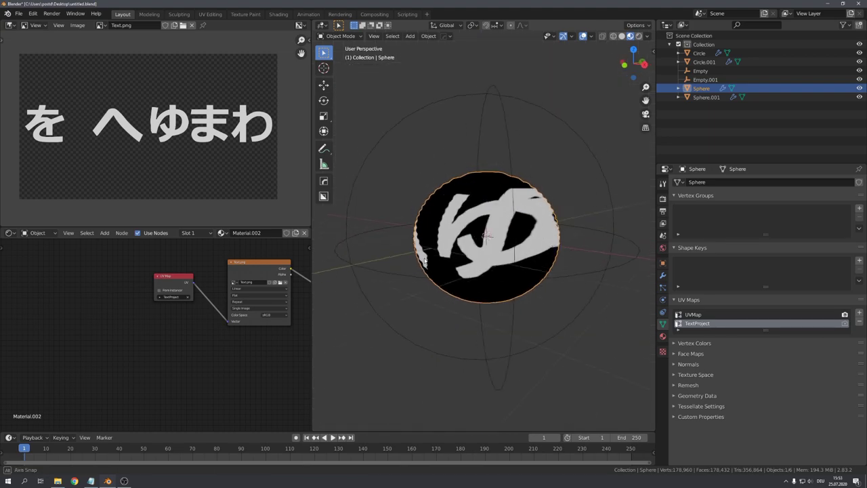
{"action": "mouse_move", "coordinate": [407, 271]}
{"action": "middle_mouse_down"}
{"action": "mouse_move", "coordinate": [370, 272]}
{"action": "mouse_move", "coordinate": [452, 267]}
{"action": "mouse_move", "coordinate": [352, 258]}
{"action": "middle_mouse_up"}
{"action": "scroll", "coordinate": [370, 271], "scroll_direction": "down", "scroll_amount": 2}
Step: In the UV Editor, enlarge all the sphere's UVs, rotate them 90 degrees and slide them sideways
{"action": "key", "text": "Tab"}
{"action": "left_click", "coordinate": [8, 25]}
{"action": "left_click", "coordinate": [38, 72]}
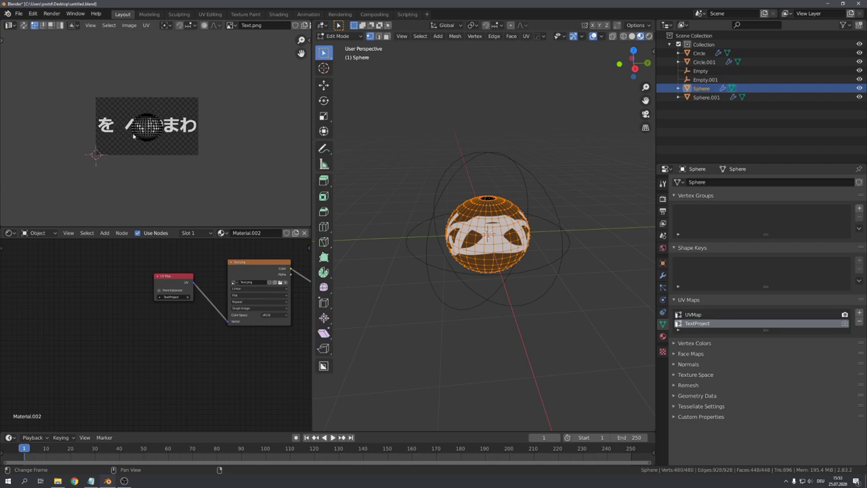
{"action": "key", "text": "a"}
{"action": "key", "text": "s"}
{"action": "left_click", "coordinate": [308, 210]}
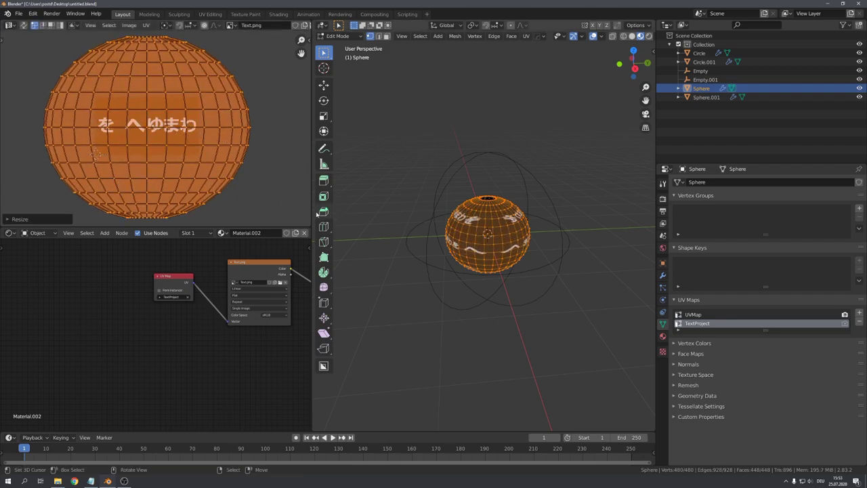
{"action": "middle_click_drag", "start_coordinate": [317, 214], "coordinate": [252, 171]}
{"action": "type", "text": "r"}
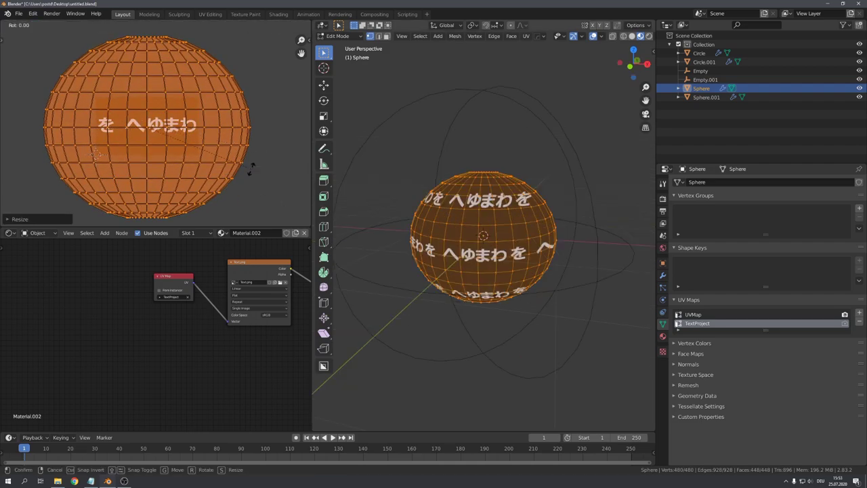
{"action": "type", "text": "90"}
{"action": "key", "text": "Return"}
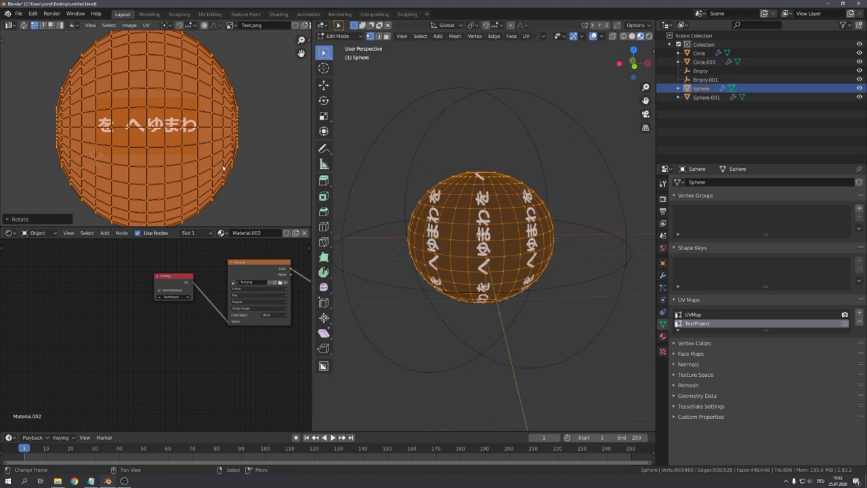
{"action": "key", "text": "g"}
{"action": "left_click", "coordinate": [268, 196]}
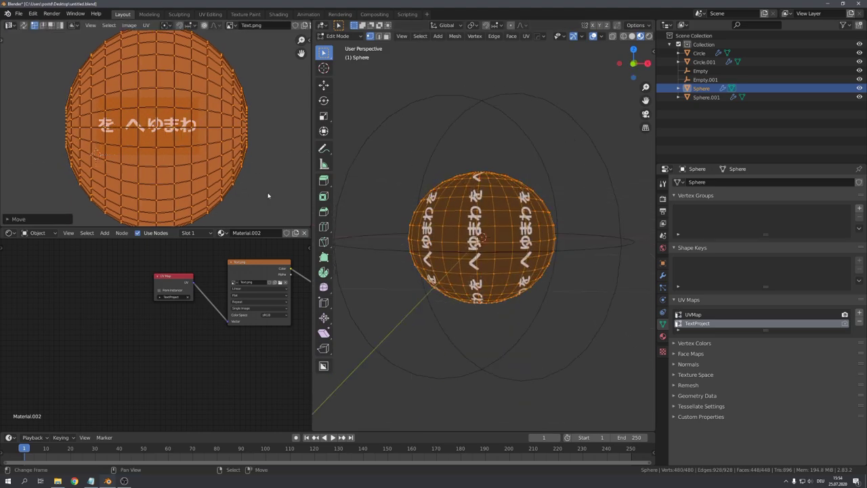
Step: Set the text image's extension to Clip so the lettering appears only once
{"action": "mouse_move", "coordinate": [441, 258]}
{"action": "middle_mouse_down"}
{"action": "mouse_move", "coordinate": [454, 290]}
{"action": "mouse_move", "coordinate": [474, 271]}
{"action": "middle_mouse_up"}
{"action": "scroll", "coordinate": [453, 290], "scroll_direction": "up", "scroll_amount": 5}
{"action": "scroll", "coordinate": [453, 290], "scroll_direction": "down", "scroll_amount": 3}
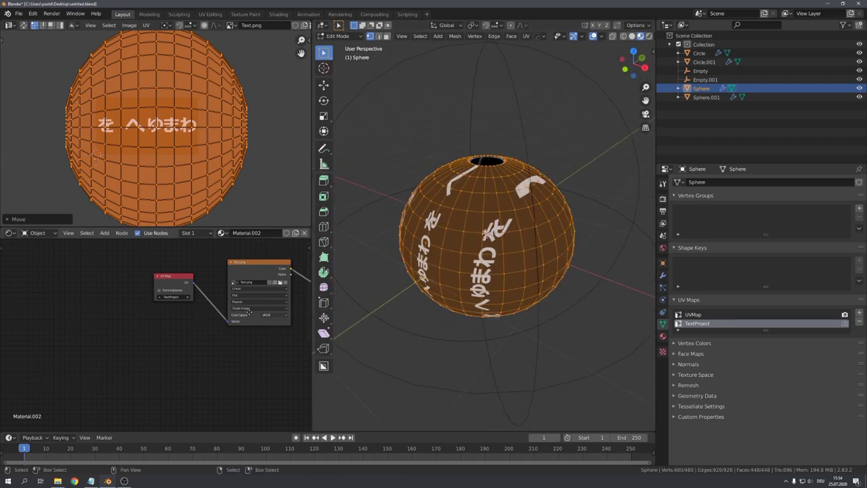
{"action": "scroll", "coordinate": [249, 311], "scroll_direction": "up", "scroll_amount": 3}
{"action": "scroll", "coordinate": [249, 312], "scroll_direction": "up", "scroll_amount": 2}
{"action": "left_click", "coordinate": [180, 287]}
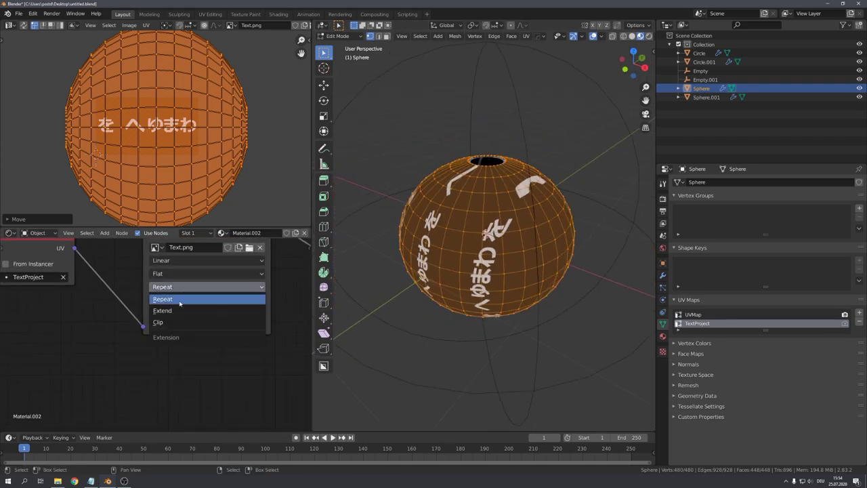
{"action": "left_click", "coordinate": [169, 323]}
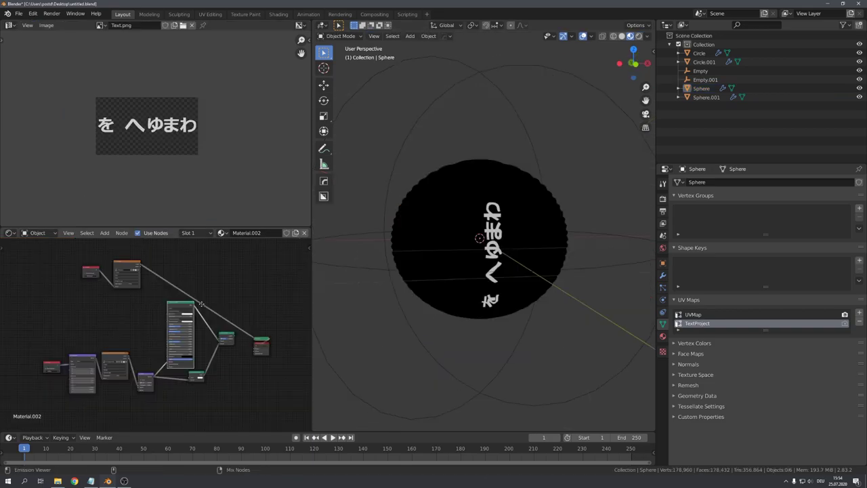
Step: Duplicate the Principled BSDF and set the copy's Base Color to black
{"action": "key", "text": "ctrl+shift+d"}
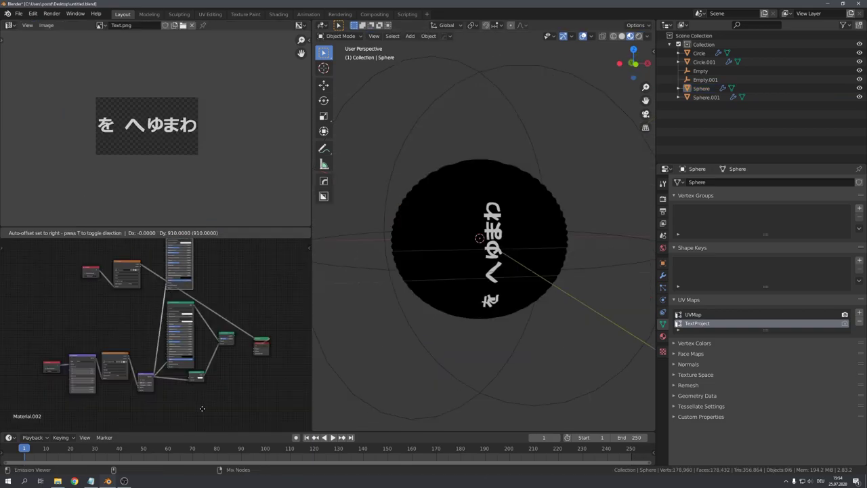
{"action": "left_click", "coordinate": [201, 207]}
{"action": "key", "text": "Home"}
{"action": "scroll", "coordinate": [192, 323], "scroll_direction": "up", "scroll_amount": 3}
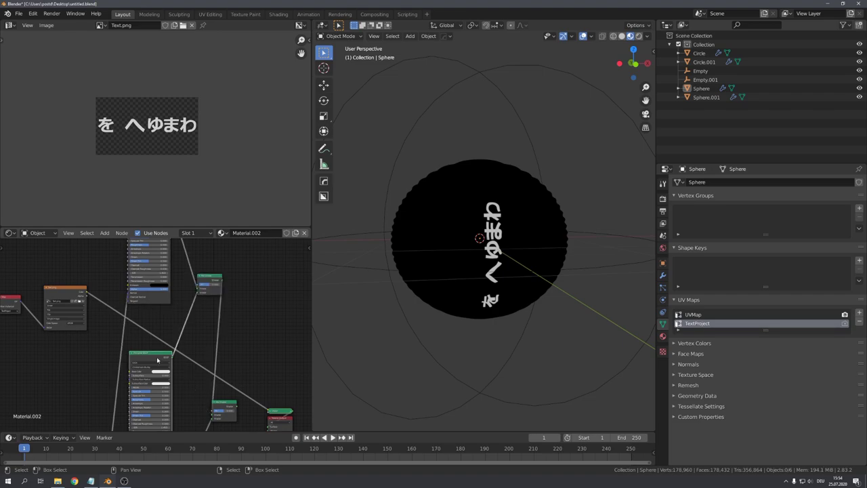
{"action": "scroll", "coordinate": [157, 360], "scroll_direction": "up", "scroll_amount": 2}
{"action": "left_click", "coordinate": [183, 262]}
{"action": "left_click_drag", "start_coordinate": [204, 237], "coordinate": [204, 261]}
Step: Connect the Text.png image colour into the Mix Shader
{"action": "left_click_drag", "start_coordinate": [75, 373], "coordinate": [133, 351]}
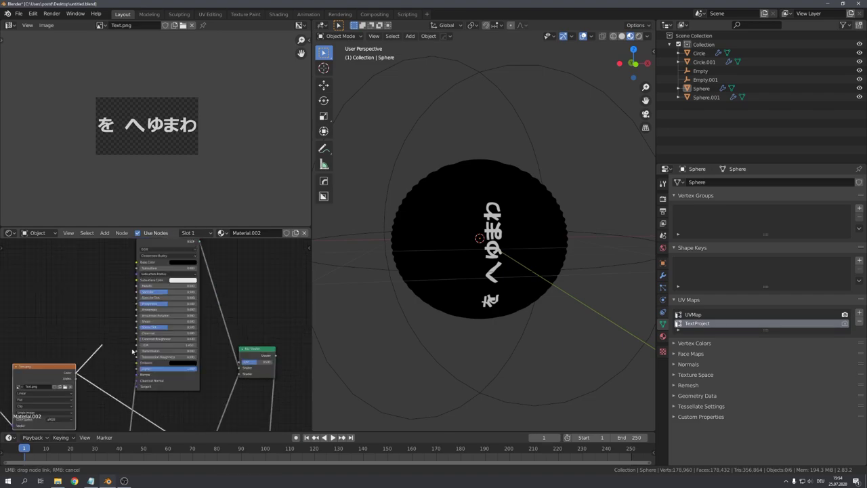
{"action": "left_click_drag", "start_coordinate": [237, 364], "coordinate": [237, 364]}
{"action": "scroll", "coordinate": [237, 364], "scroll_direction": "down", "scroll_amount": 2}
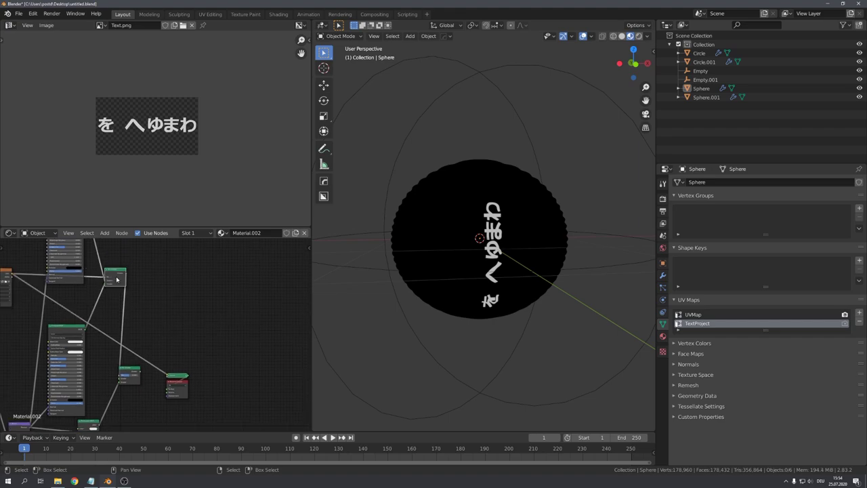
{"action": "middle_click_drag", "start_coordinate": [134, 289], "coordinate": [170, 308]}
{"action": "scroll", "coordinate": [170, 308], "scroll_direction": "up", "scroll_amount": 3}
Step: Insert an Invert node into the text image link
{"action": "key", "text": "shift+a"}
{"action": "key", "text": "Return"}
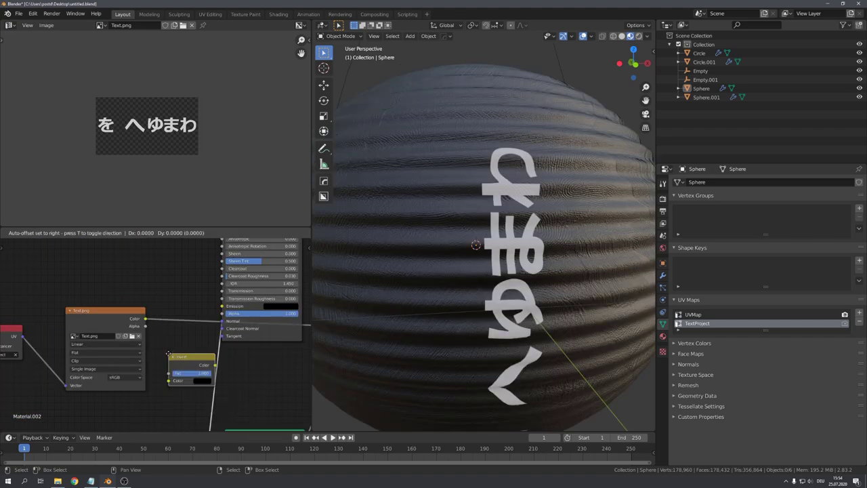
{"action": "left_click", "coordinate": [173, 316]}
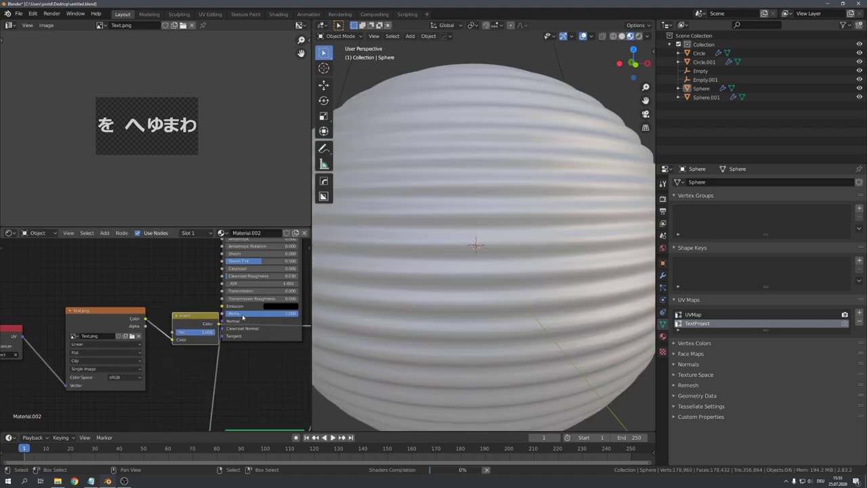
{"action": "middle_click_drag", "start_coordinate": [243, 317], "coordinate": [230, 283]}
{"action": "scroll", "coordinate": [184, 195], "scroll_direction": "up", "scroll_amount": 5}
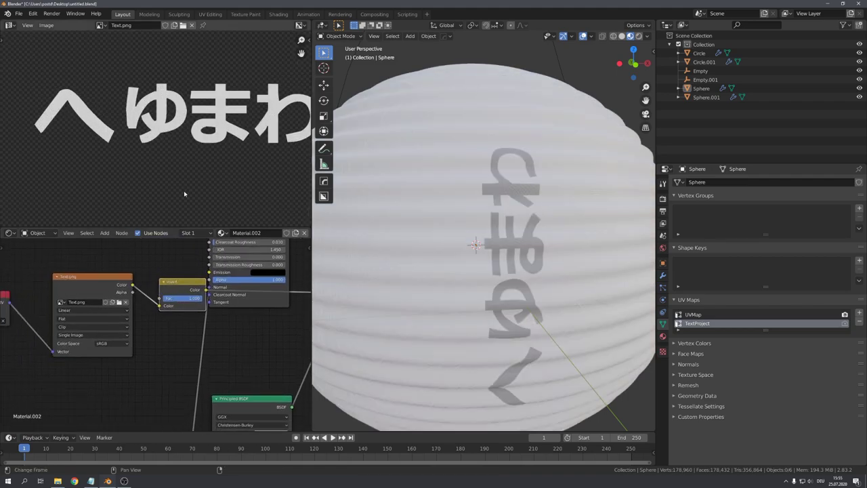
{"action": "middle_click_drag", "start_coordinate": [230, 319], "coordinate": [146, 328]}
Step: Drop a ColorRamp onto the Alpha-to-Fac link and route the result to the Material Output
{"action": "key", "text": "shift+a"}
{"action": "left_click", "coordinate": [210, 337]}
{"action": "type", "text": "colo"}
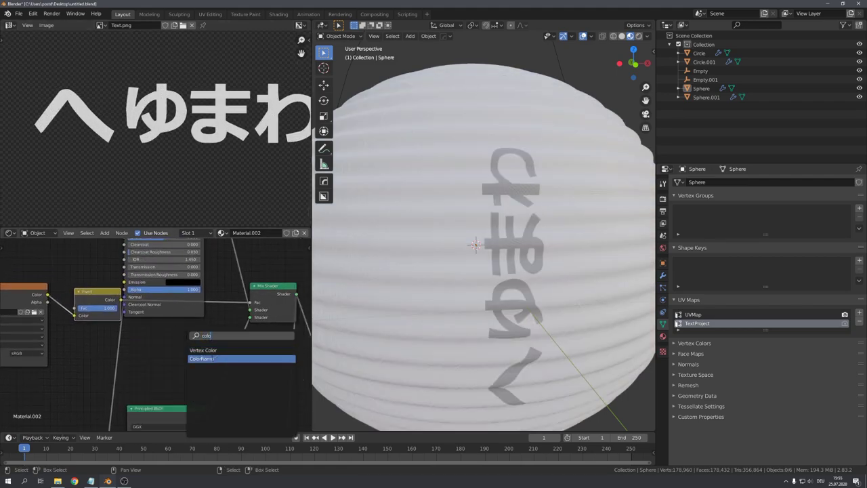
{"action": "left_click", "coordinate": [201, 358]}
{"action": "left_click", "coordinate": [278, 324]}
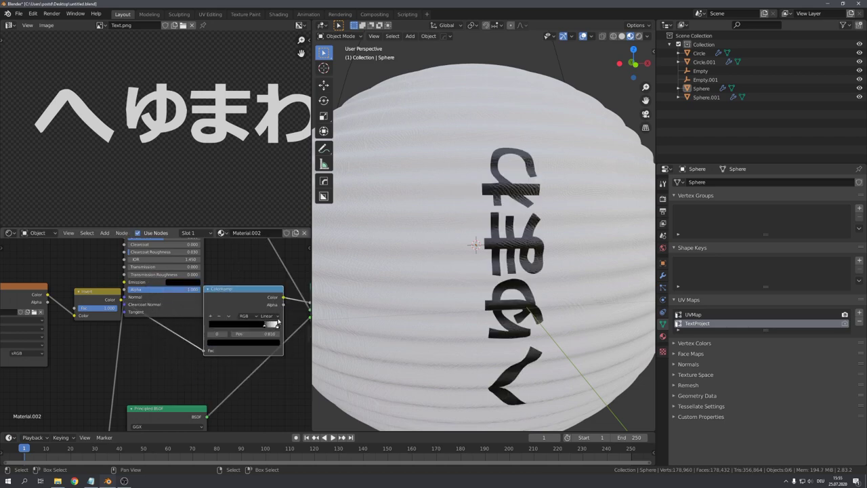
{"action": "scroll", "coordinate": [481, 244], "scroll_direction": "down", "scroll_amount": 4}
{"action": "scroll", "coordinate": [117, 356], "scroll_direction": "down", "scroll_amount": 5}
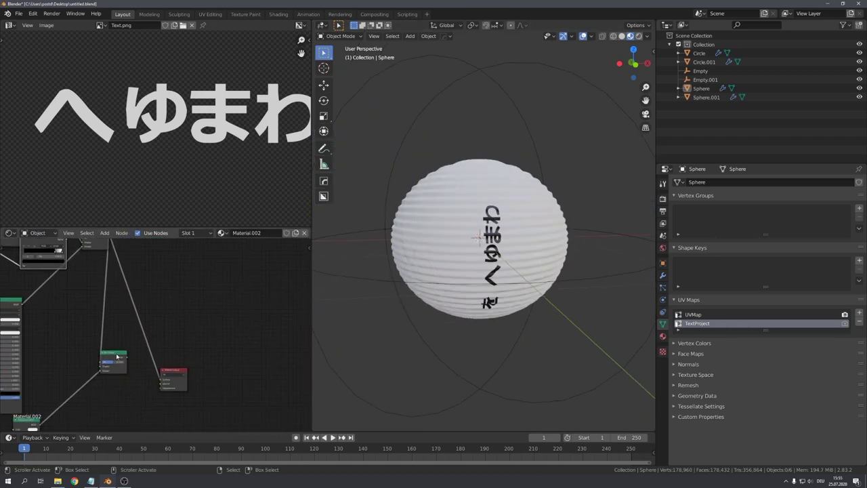
{"action": "left_click", "coordinate": [116, 356], "text": "ctrl+shift"}
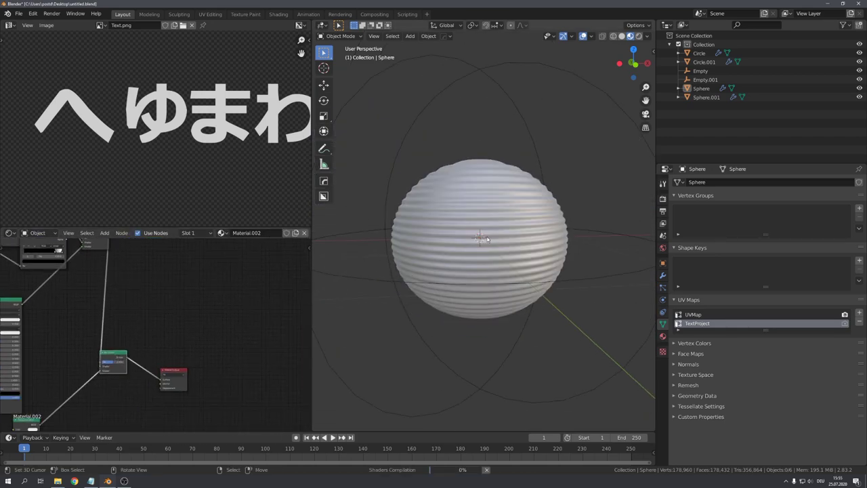
{"action": "scroll", "coordinate": [492, 233], "scroll_direction": "up", "scroll_amount": 5}
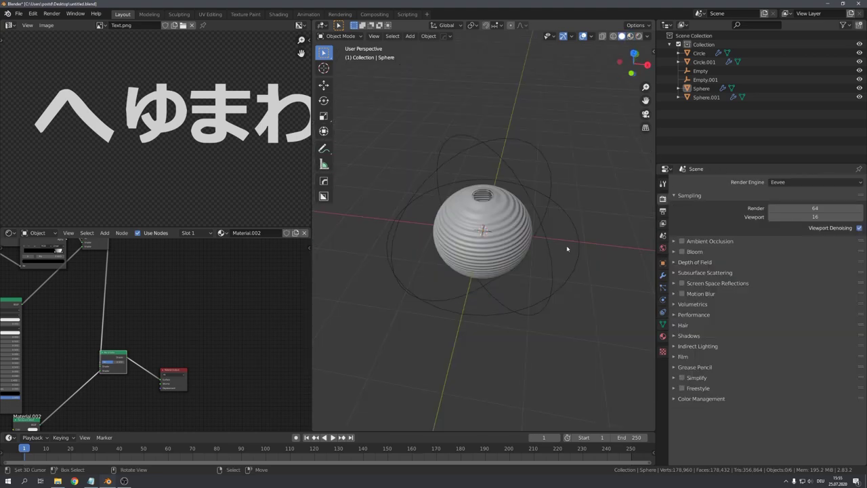
Step: Set the render engine to Cycles with GPU Compute as the device
{"action": "left_click", "coordinate": [813, 182]}
{"action": "left_click", "coordinate": [791, 213]}
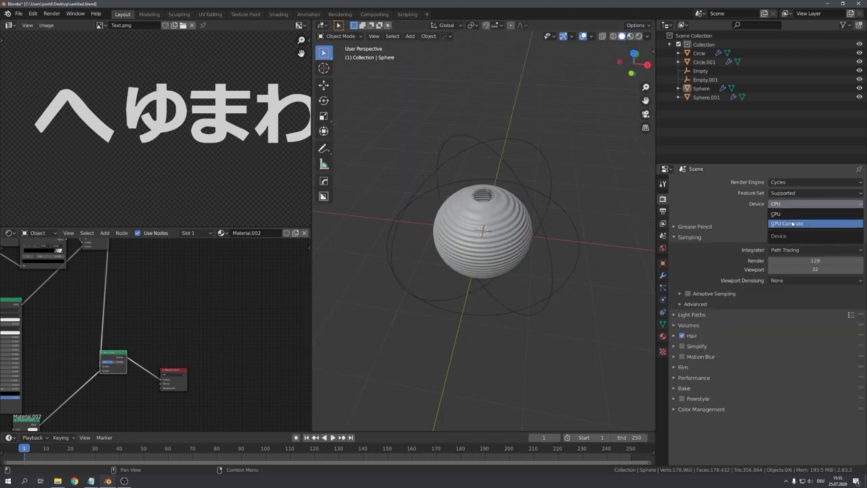
{"action": "left_click", "coordinate": [793, 224]}
{"action": "middle_click_drag", "start_coordinate": [550, 229], "coordinate": [536, 221]}
Step: Switch the viewport to Rendered shading with Scene World lighting turned off
{"action": "key", "text": "z"}
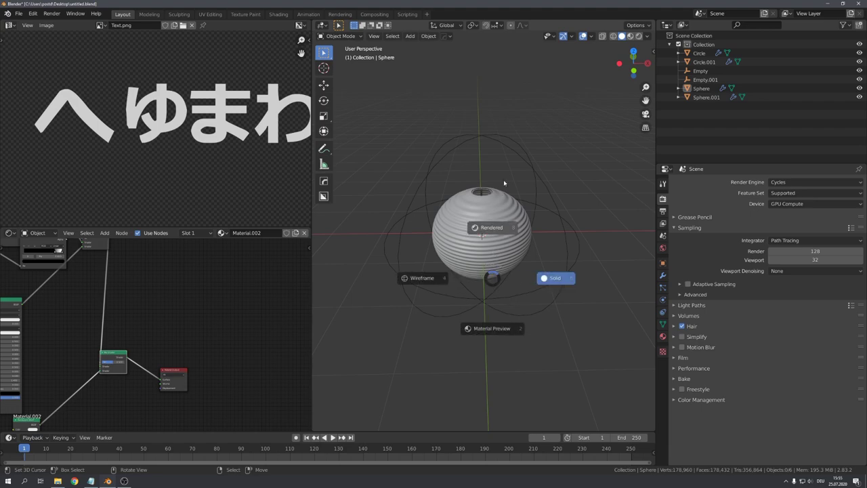
{"action": "left_click", "coordinate": [552, 278]}
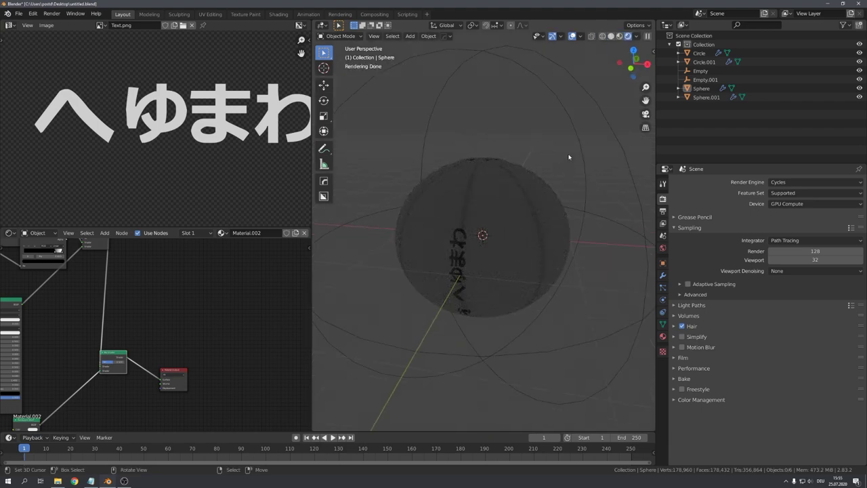
{"action": "left_click", "coordinate": [636, 36]}
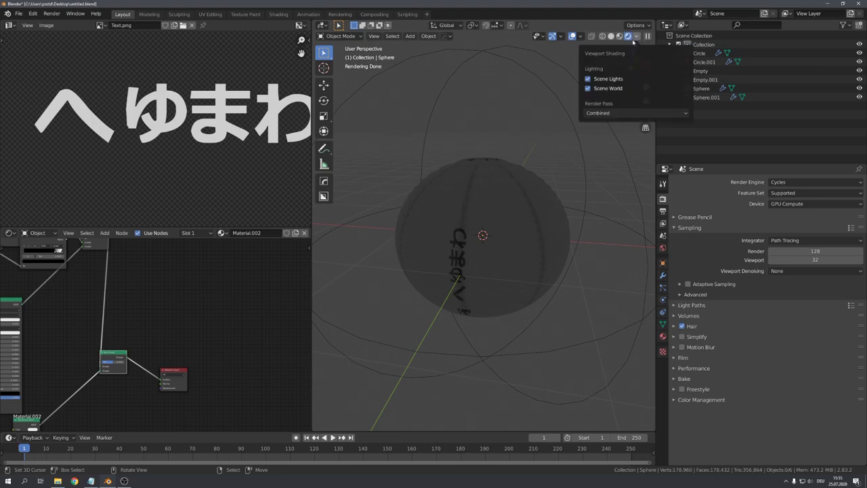
{"action": "left_click", "coordinate": [587, 89]}
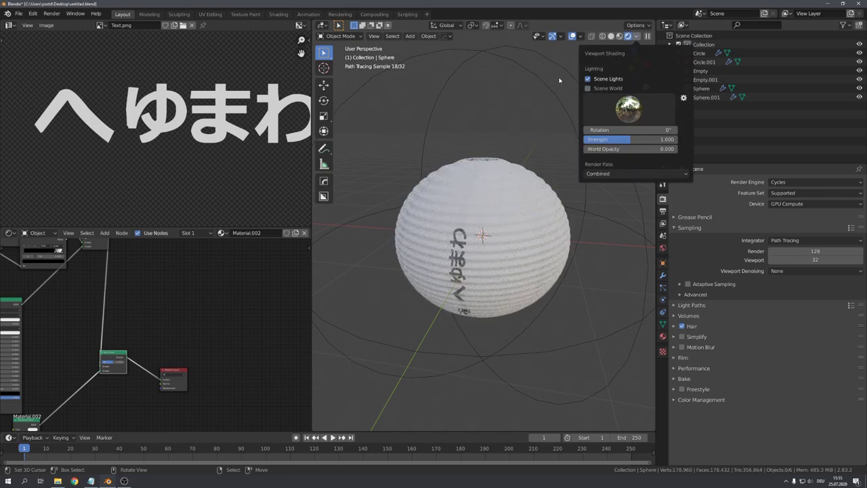
{"action": "mouse_move", "coordinate": [559, 80]}
{"action": "middle_mouse_down"}
{"action": "mouse_move", "coordinate": [507, 197]}
{"action": "mouse_move", "coordinate": [439, 230]}
{"action": "middle_mouse_up"}
{"action": "scroll", "coordinate": [507, 198], "scroll_direction": "up", "scroll_amount": 3}
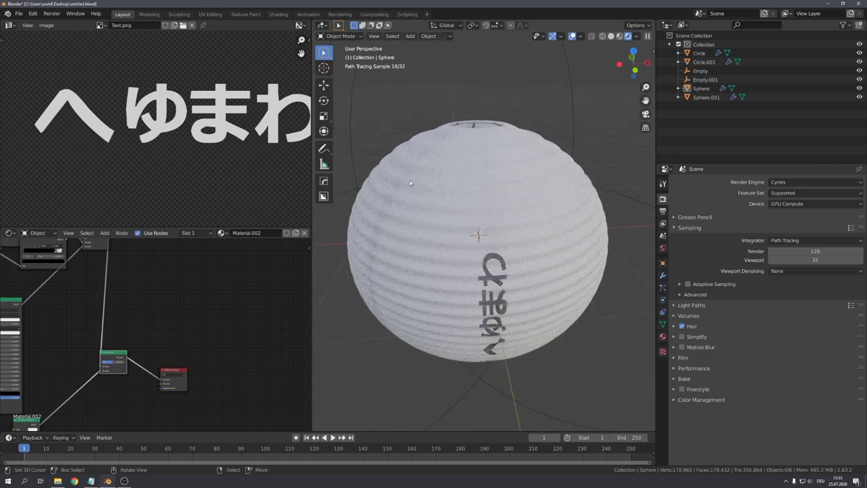
{"action": "scroll", "coordinate": [453, 166], "scroll_direction": "down", "scroll_amount": 1}
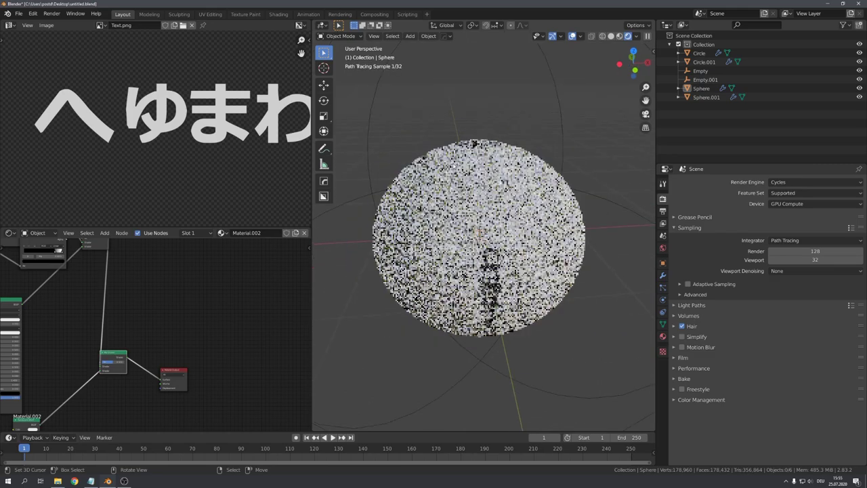
{"action": "scroll", "coordinate": [453, 166], "scroll_direction": "down", "scroll_amount": 3}
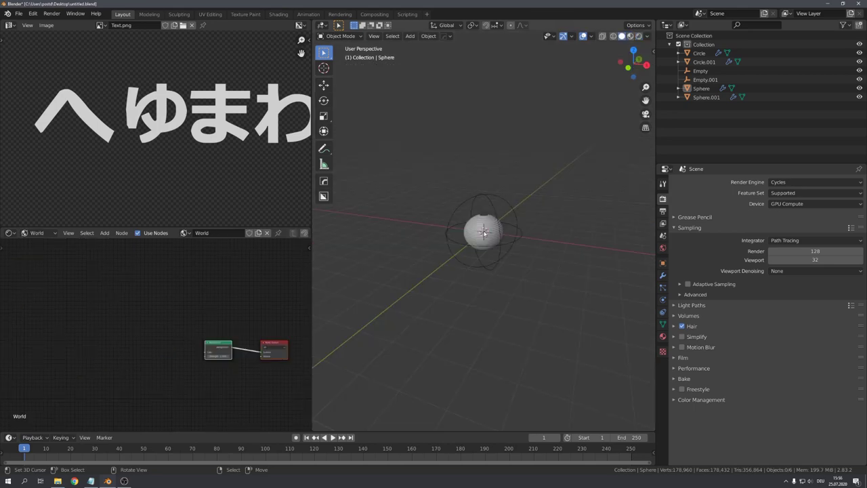
Step: Add a cube and scale it up by 10 to enclose the lantern
{"action": "key", "text": "shift+a"}
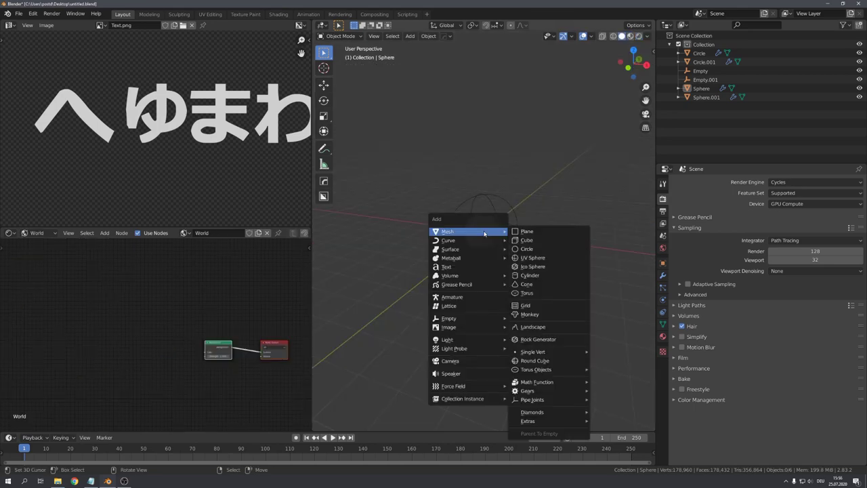
{"action": "left_click", "coordinate": [520, 241]}
{"action": "type", "text": "s10"}
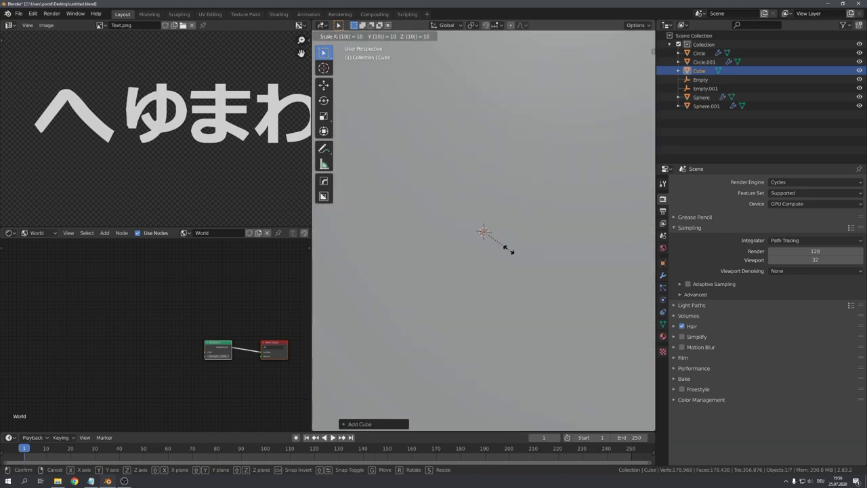
{"action": "key", "text": "Return"}
Step: Place the cube's Principled Volume node, set its Density to 0, and preview it rendered
{"action": "key", "text": "g"}
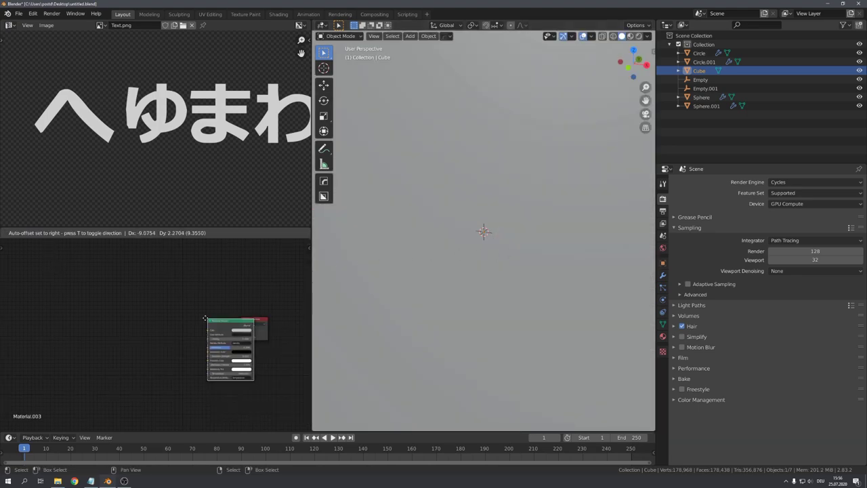
{"action": "left_click", "coordinate": [173, 308]}
{"action": "scroll", "coordinate": [221, 336], "scroll_direction": "up", "scroll_amount": 3}
{"action": "left_click", "coordinate": [207, 321]}
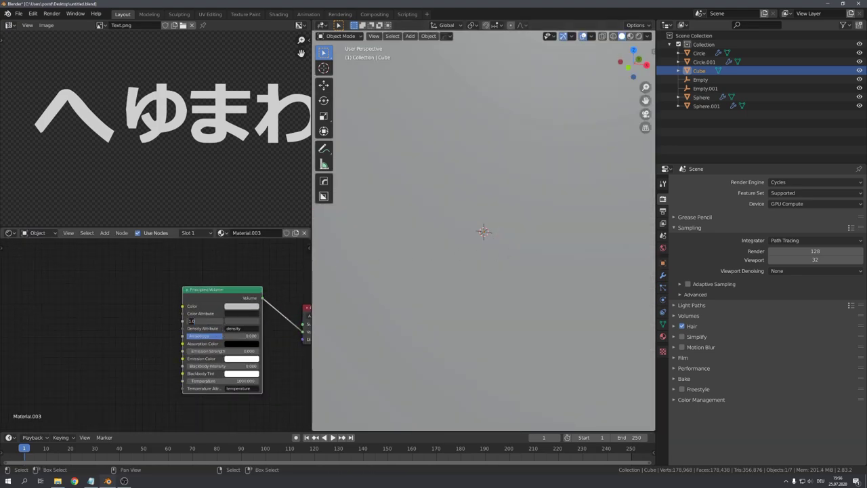
{"action": "type", "text": "05"}
{"action": "key", "text": "Return"}
{"action": "key", "text": "z"}
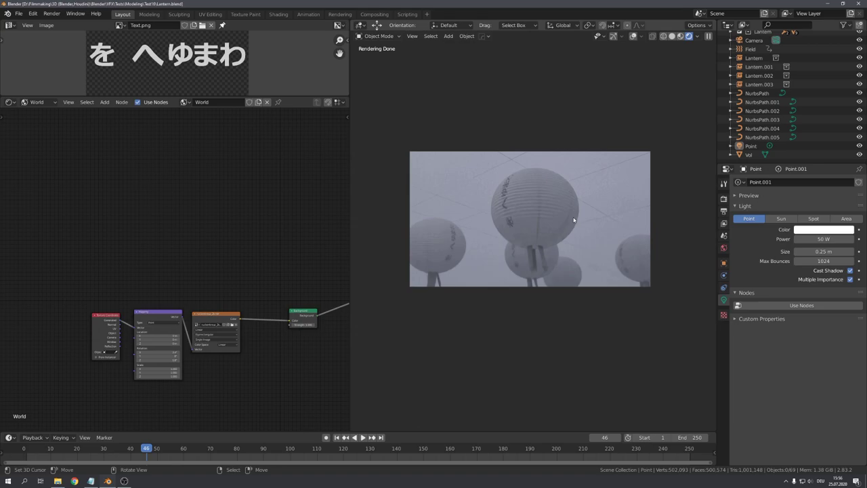
Step: Review the Render Properties: Cycles on GPU Compute, 16 samples, OptiX denoising
{"action": "scroll", "coordinate": [654, 212], "scroll_direction": "up", "scroll_amount": 1}
{"action": "left_click", "coordinate": [723, 198]}
{"action": "scroll", "coordinate": [772, 233], "scroll_direction": "down", "scroll_amount": 1}
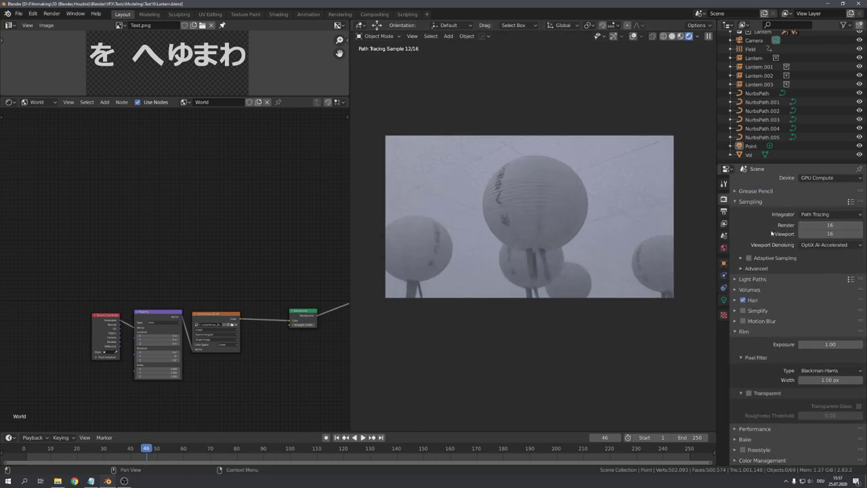
{"action": "scroll", "coordinate": [492, 191], "scroll_direction": "up", "scroll_amount": 1}
{"action": "scroll", "coordinate": [492, 191], "scroll_direction": "up", "scroll_amount": 2}
{"action": "scroll", "coordinate": [469, 142], "scroll_direction": "up", "scroll_amount": 2}
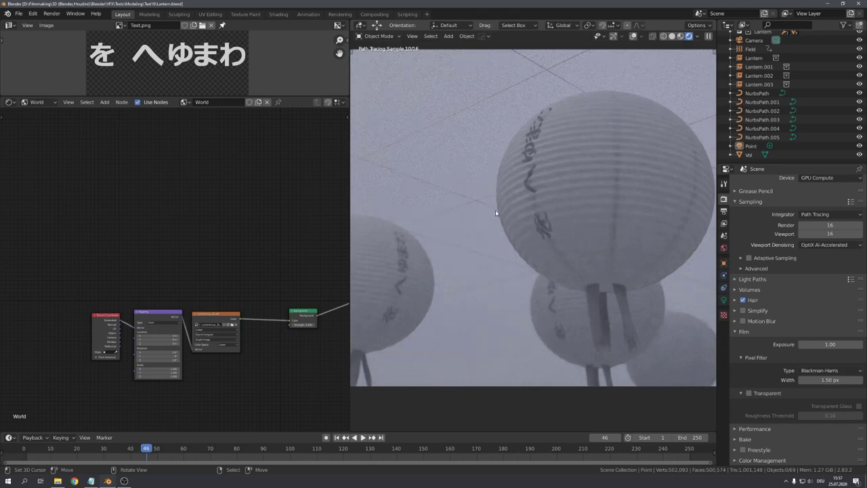
{"action": "scroll", "coordinate": [496, 209], "scroll_direction": "down", "scroll_amount": 3}
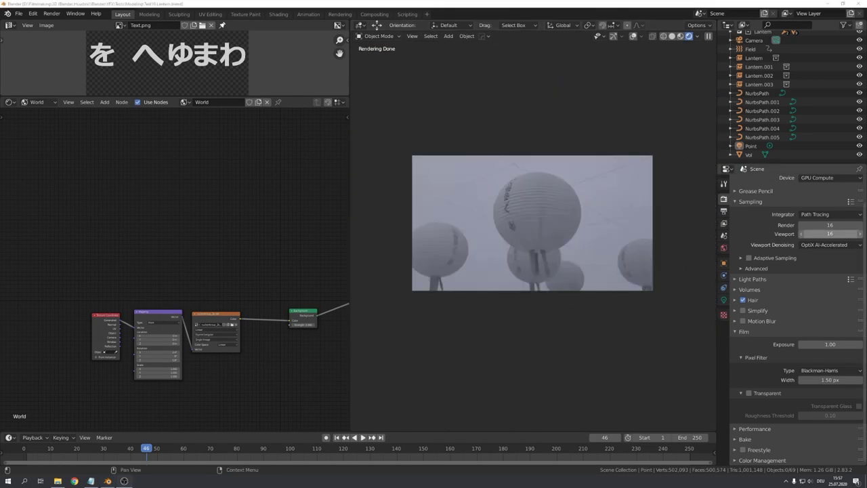